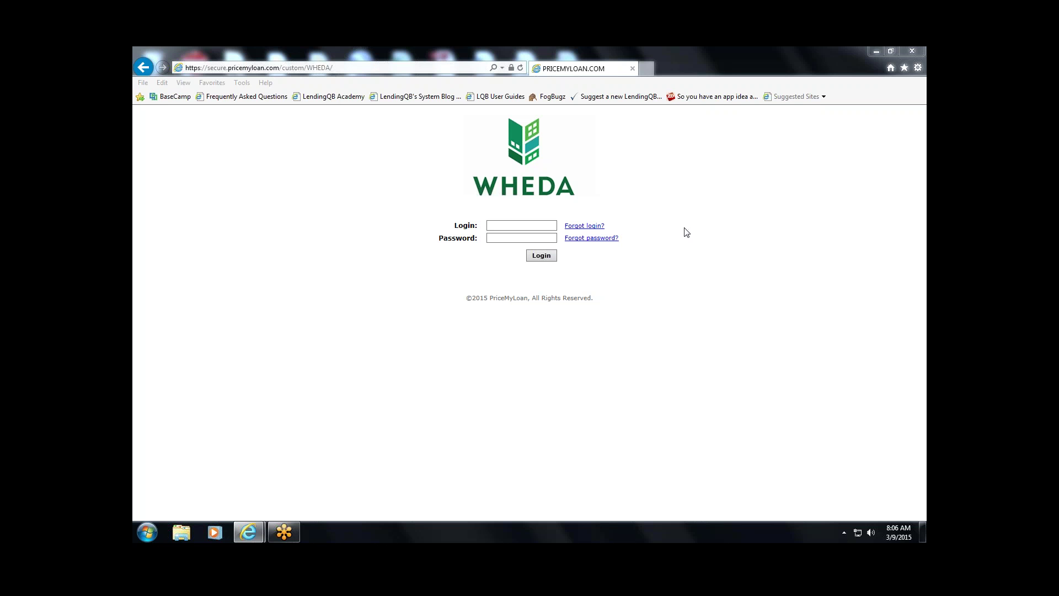
Sign in with the account's login name and password, skipping security-question setup
{"action": "left_click", "coordinate": [530, 225]}
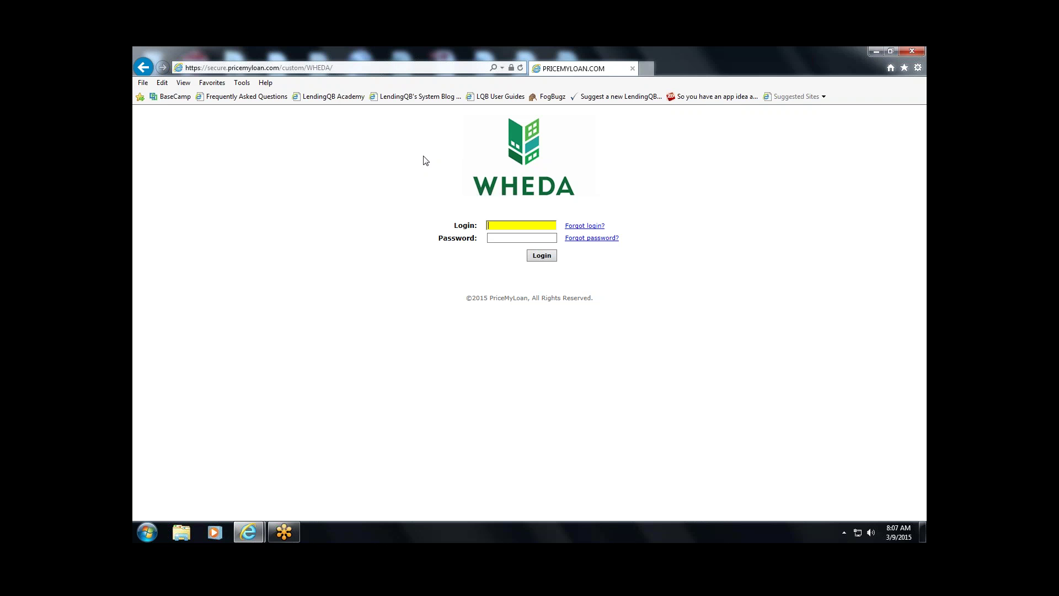
{"action": "key", "text": "Tab"}
{"action": "type", "text": "•••••••"}
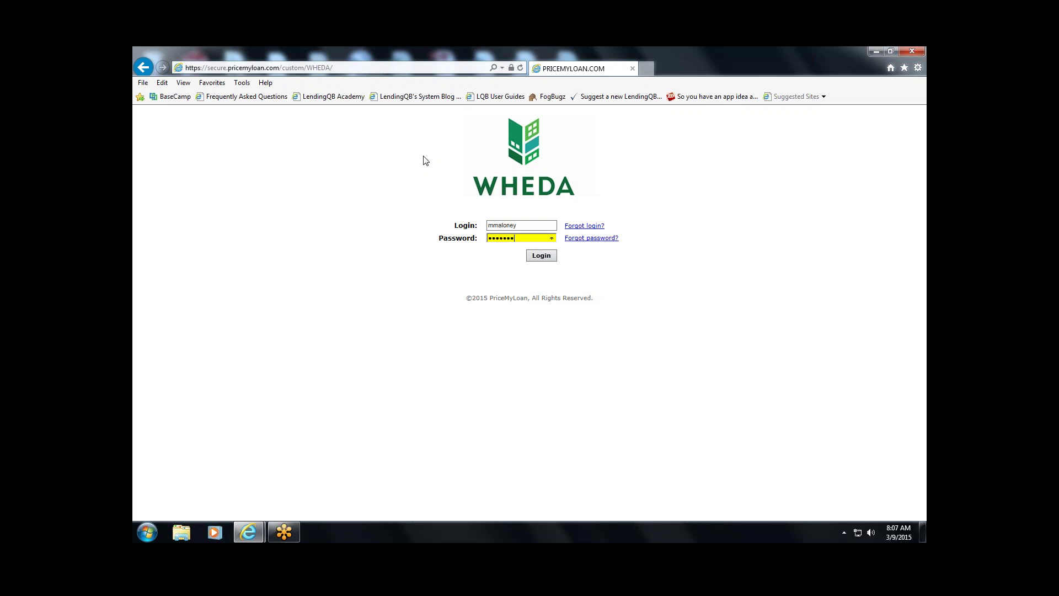
{"action": "key", "text": "Return"}
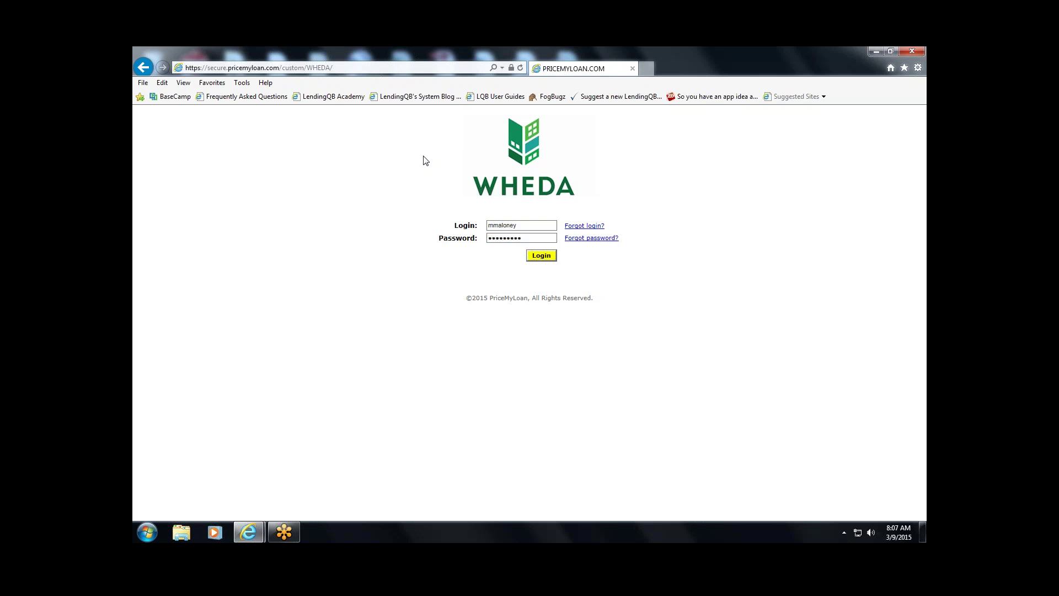
{"action": "left_click", "coordinate": [370, 335]}
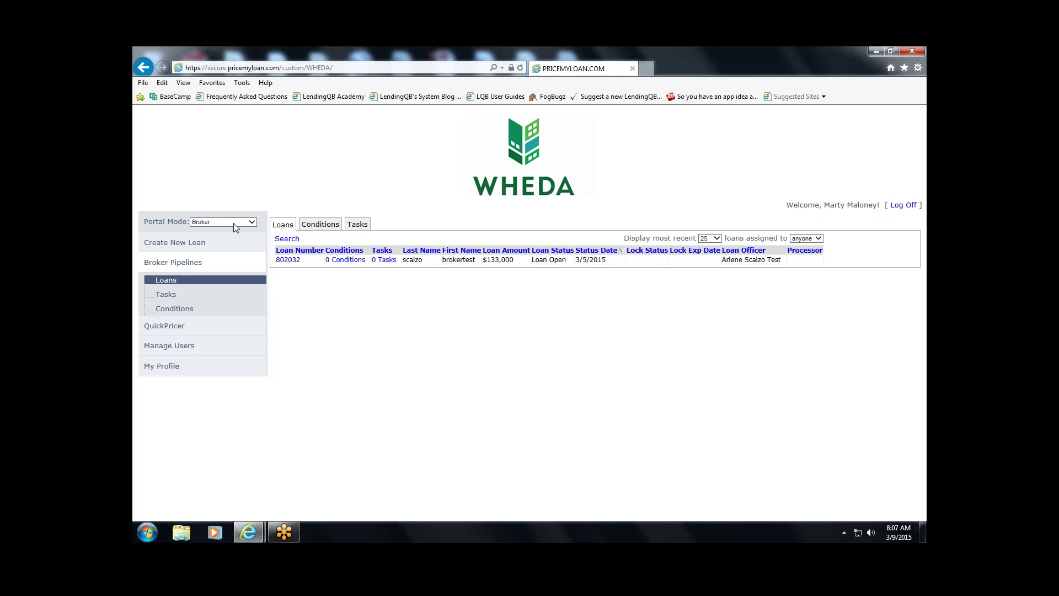
Switch the portal mode to Mini-Correspondent and bring up the new-loan options
{"action": "left_click", "coordinate": [252, 222]}
{"action": "left_click", "coordinate": [248, 229]}
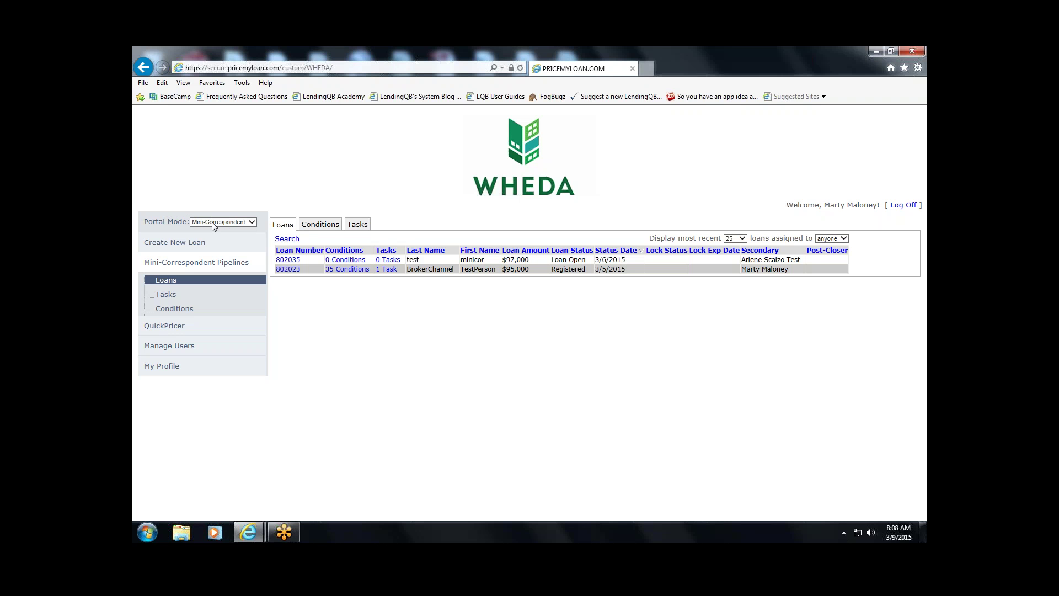
{"action": "left_click", "coordinate": [191, 244]}
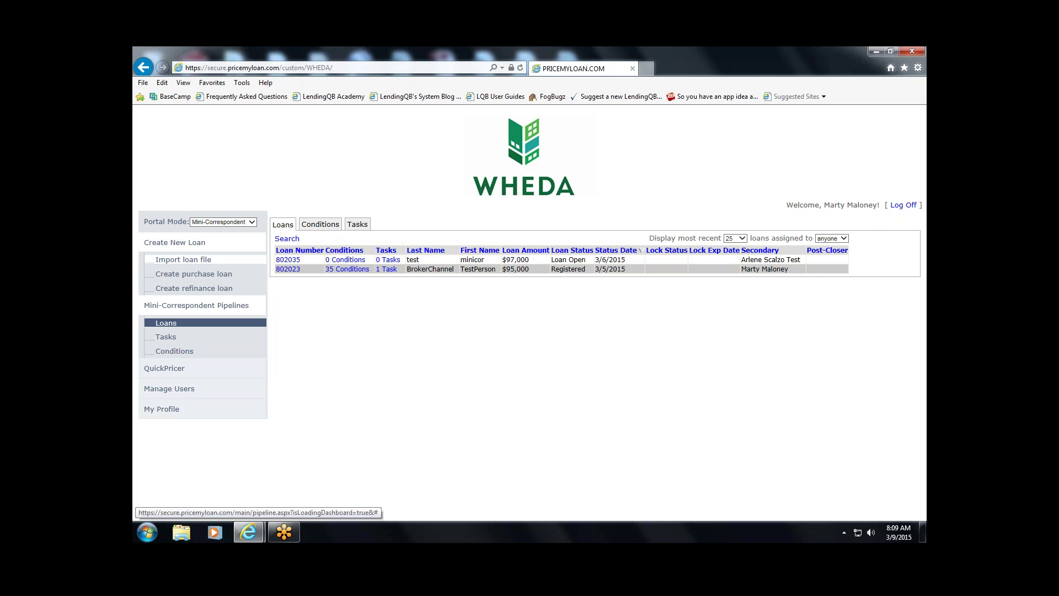
Set up a loan import that retrieves an existing loan from DO/DU, ready for the Casefile ID
{"action": "left_click", "coordinate": [183, 259]}
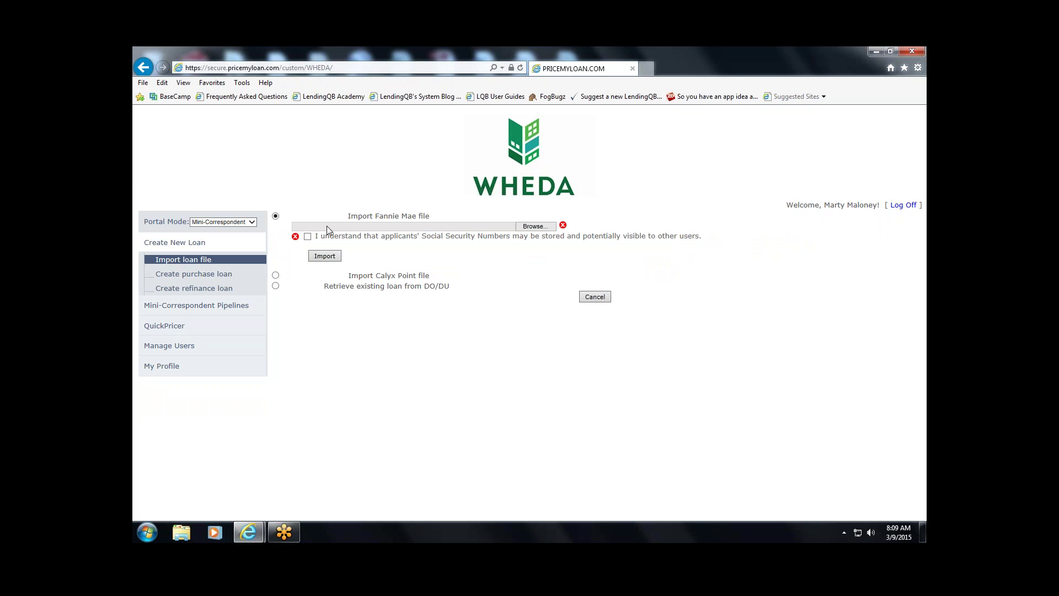
{"action": "left_click", "coordinate": [275, 276]}
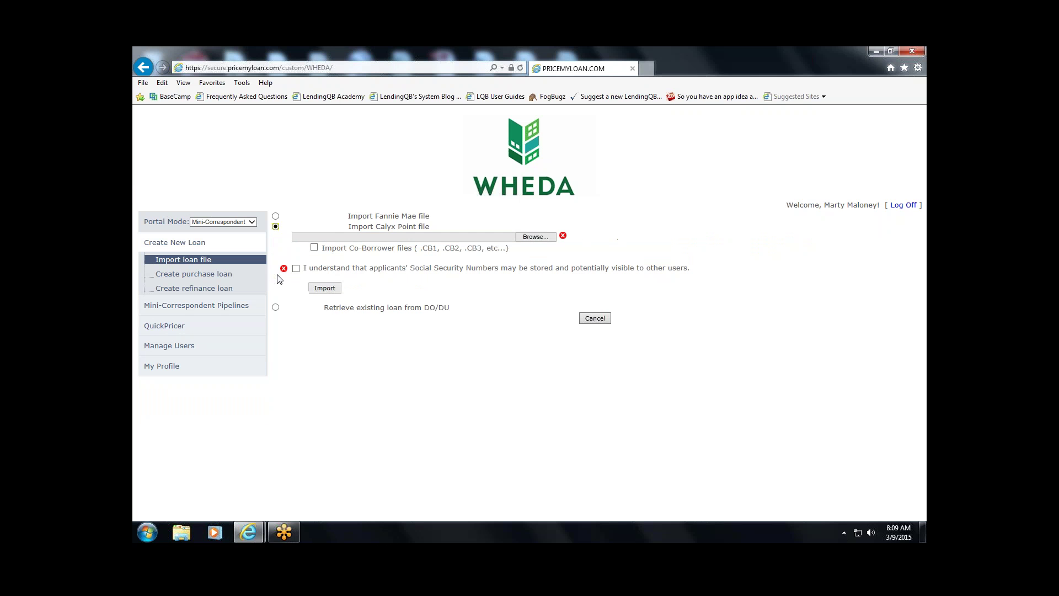
{"action": "left_click", "coordinate": [276, 307]}
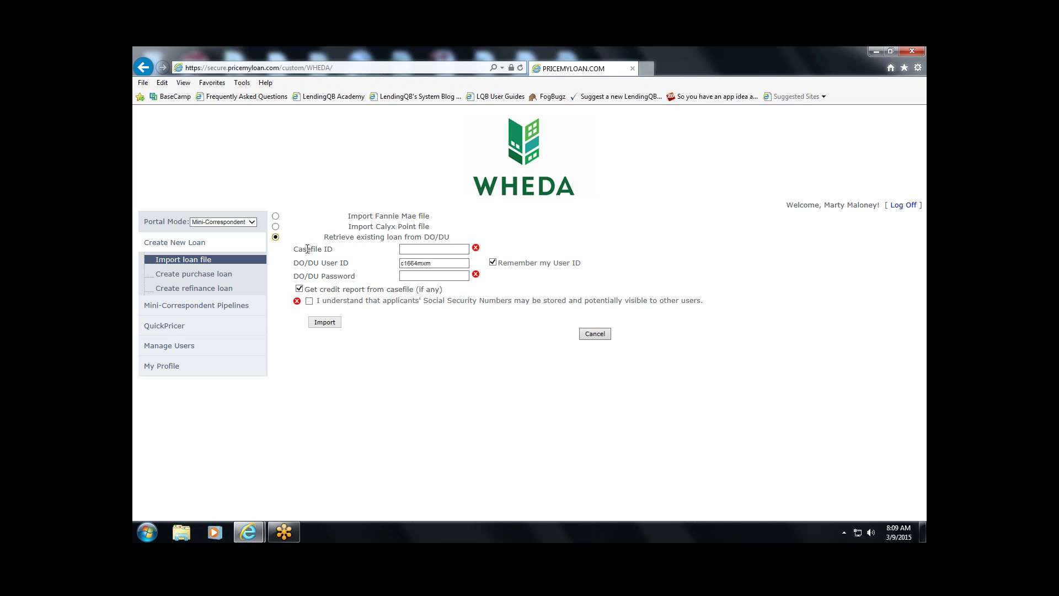
{"action": "left_click", "coordinate": [429, 249]}
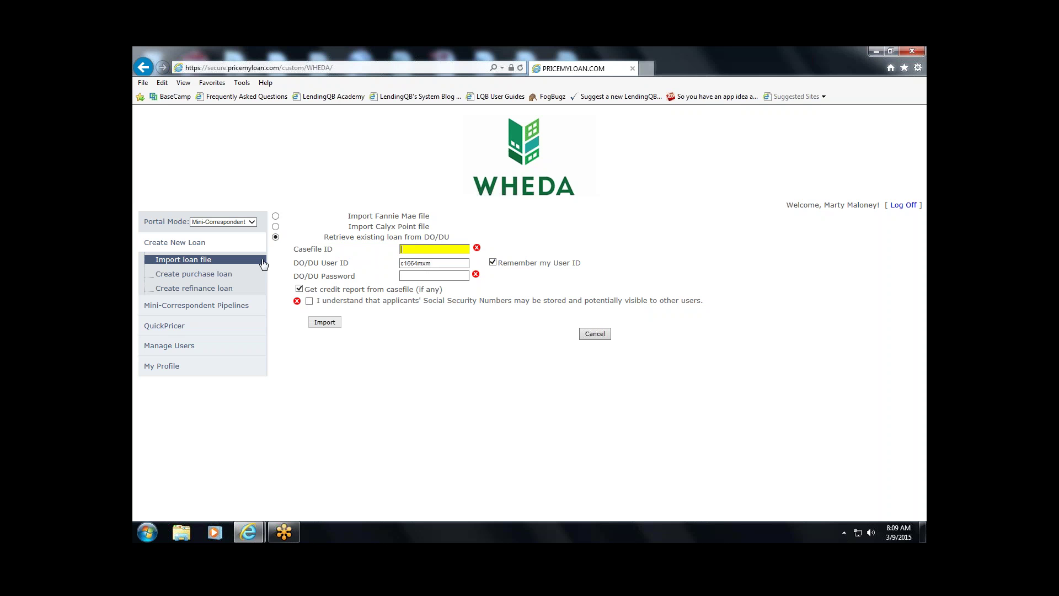
Create a purchase loan for a test applicant, entering first name, last name and SSN
{"action": "left_click", "coordinate": [225, 274]}
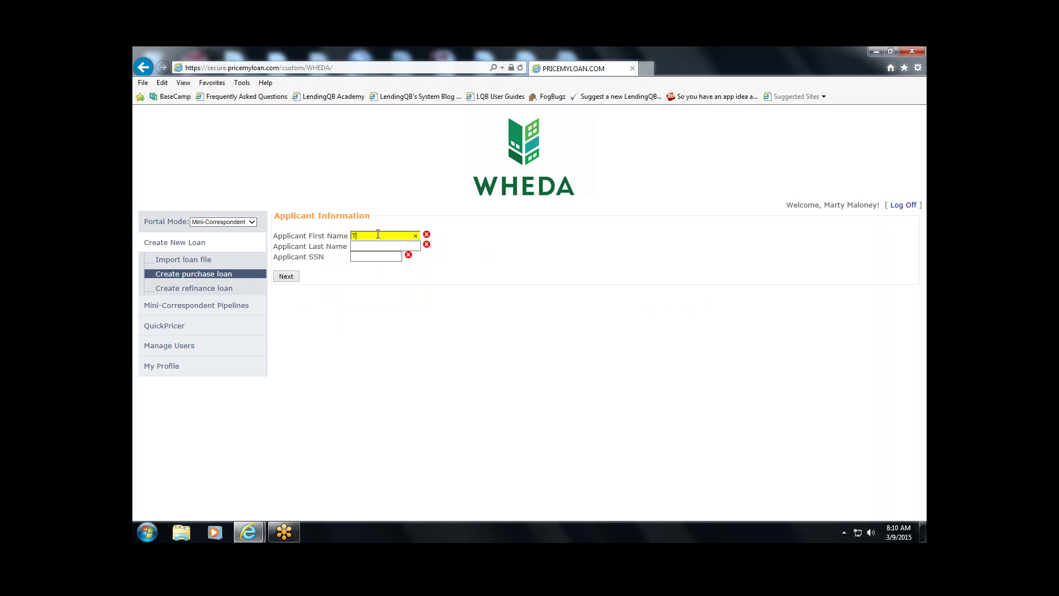
{"action": "key", "text": "Tab"}
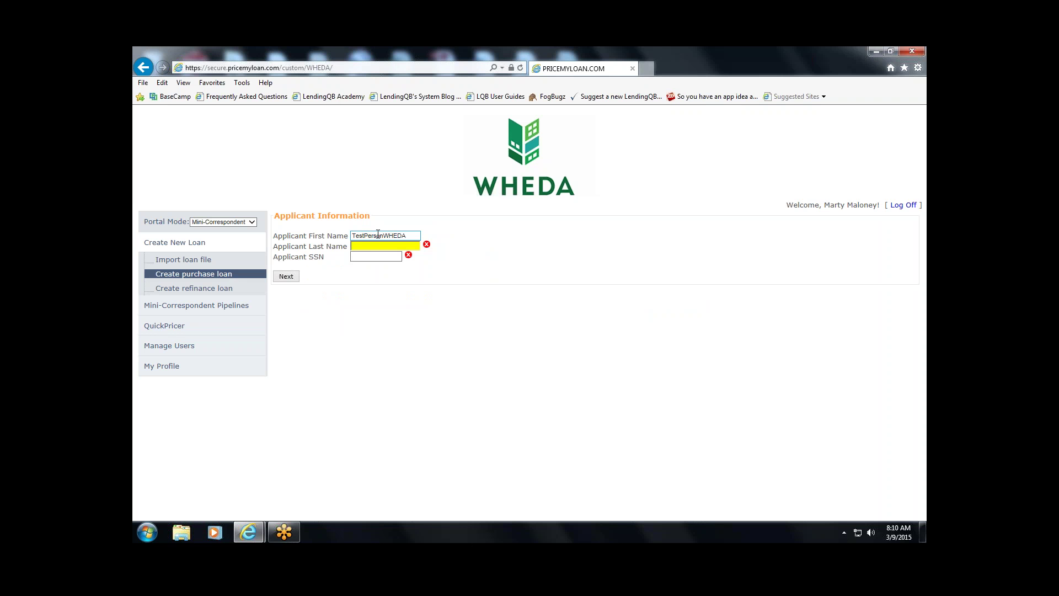
{"action": "key", "text": "Tab"}
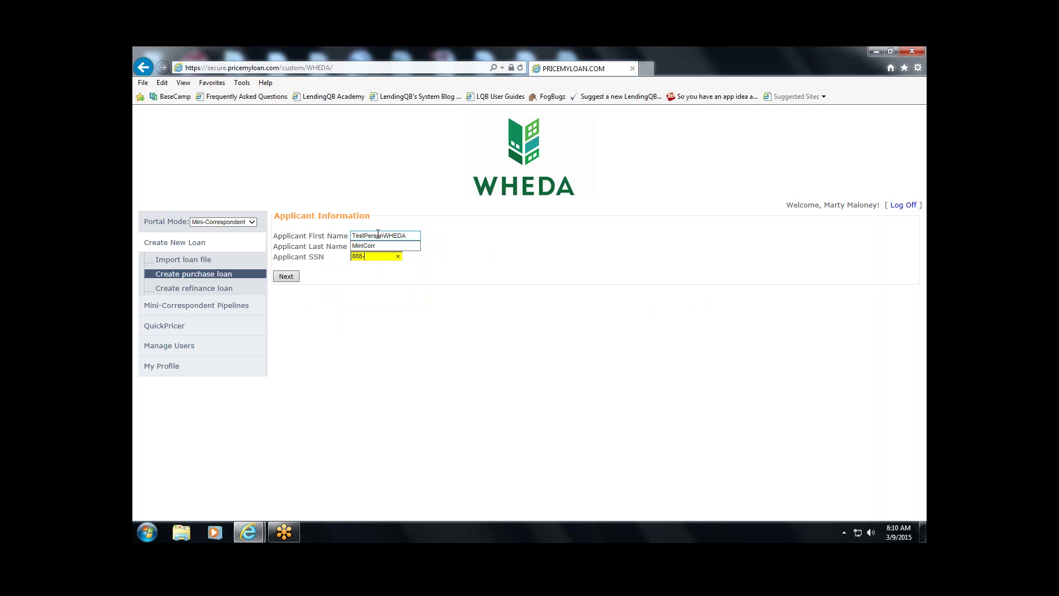
{"action": "left_click", "coordinate": [288, 277]}
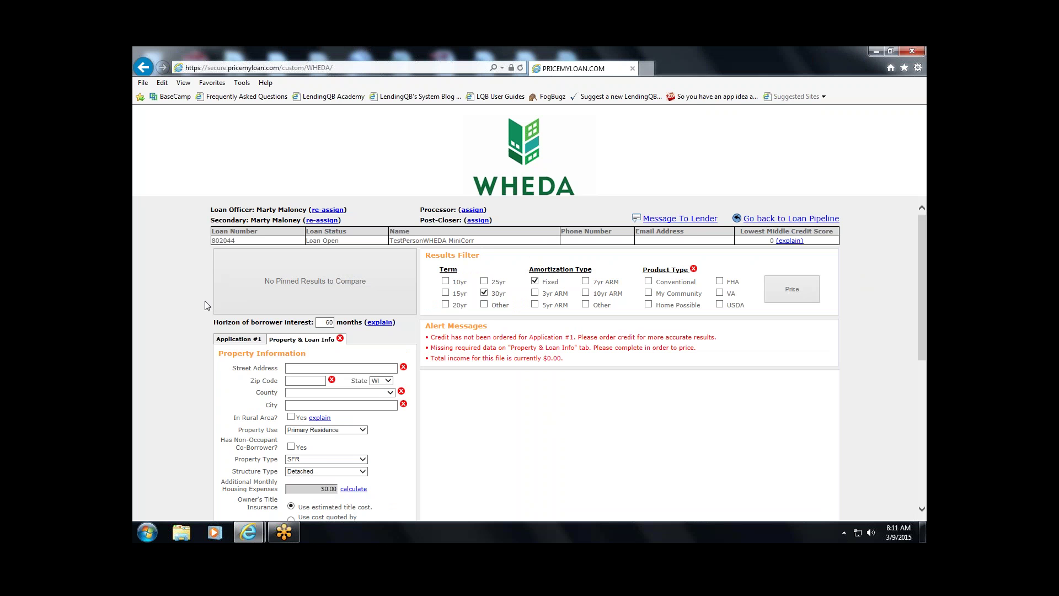
{"action": "scroll", "coordinate": [204, 306], "scroll_direction": "down", "scroll_amount": 1}
{"action": "scroll", "coordinate": [204, 301], "scroll_direction": "up", "scroll_amount": 1}
{"action": "scroll", "coordinate": [204, 324], "scroll_direction": "down", "scroll_amount": 1}
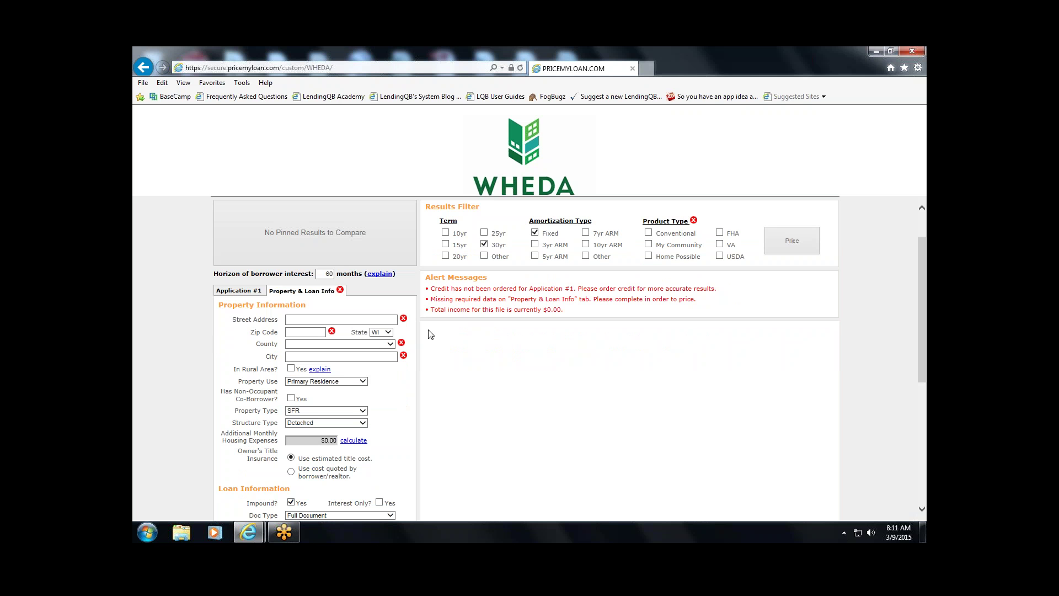
{"action": "scroll", "coordinate": [384, 354], "scroll_direction": "down", "scroll_amount": 2}
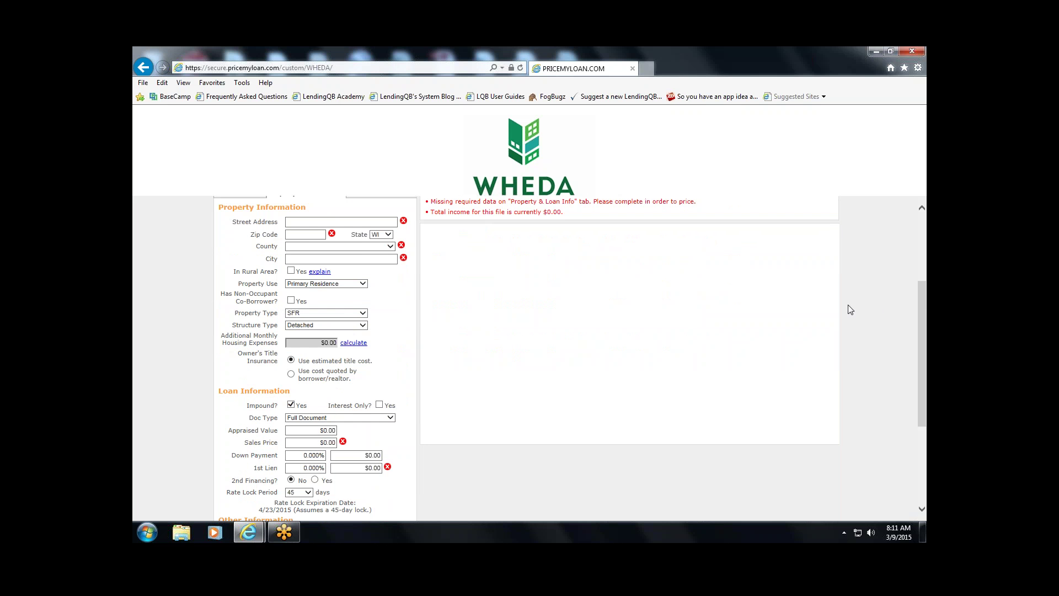
{"action": "scroll", "coordinate": [870, 317], "scroll_direction": "up", "scroll_amount": 3}
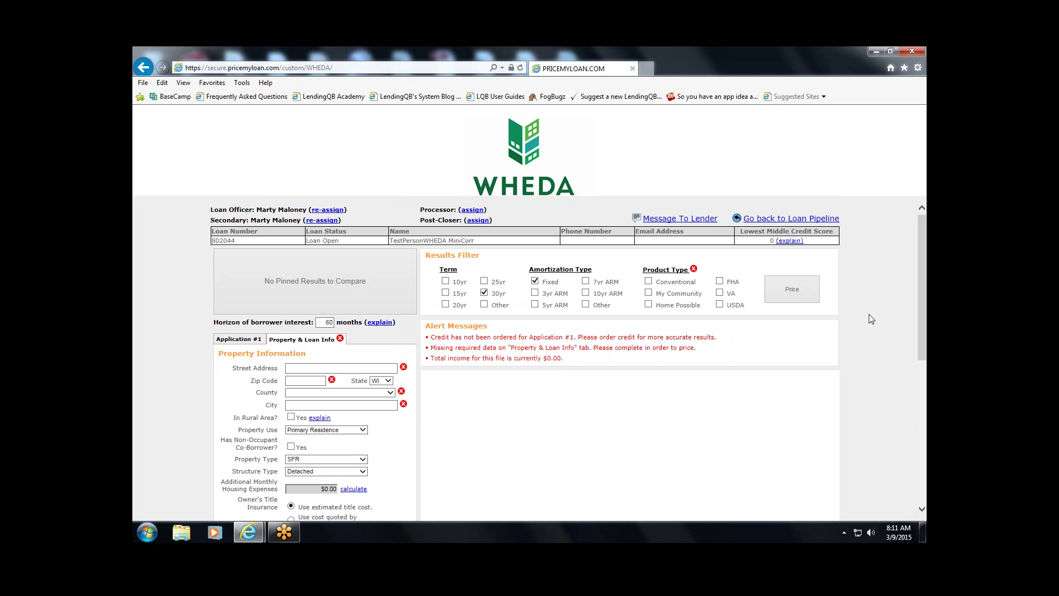
Tick Conventional as the product type in the Results Filter
{"action": "left_click", "coordinate": [649, 280]}
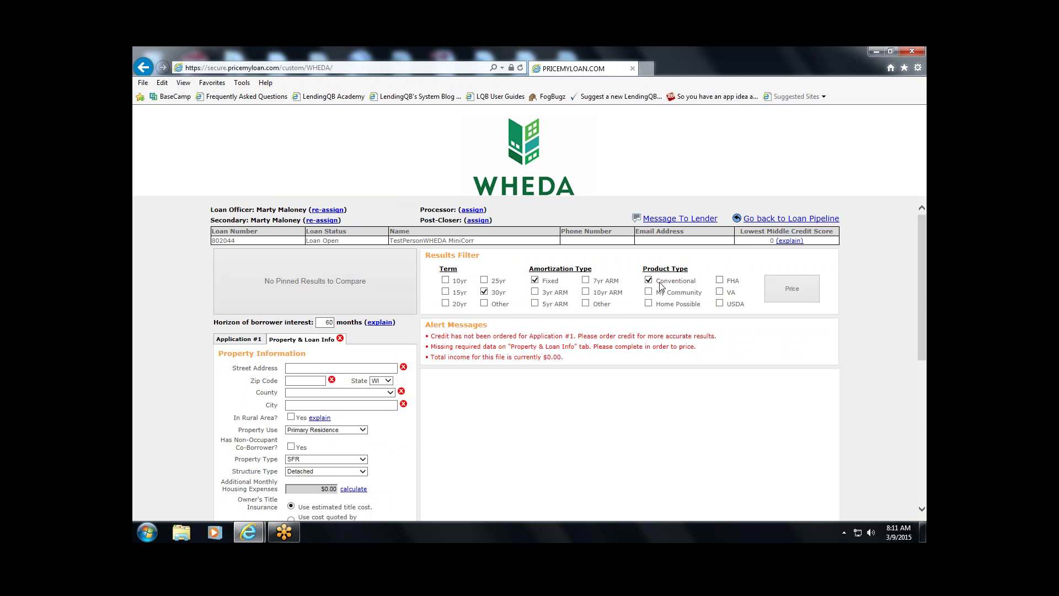
{"action": "left_click", "coordinate": [320, 369]}
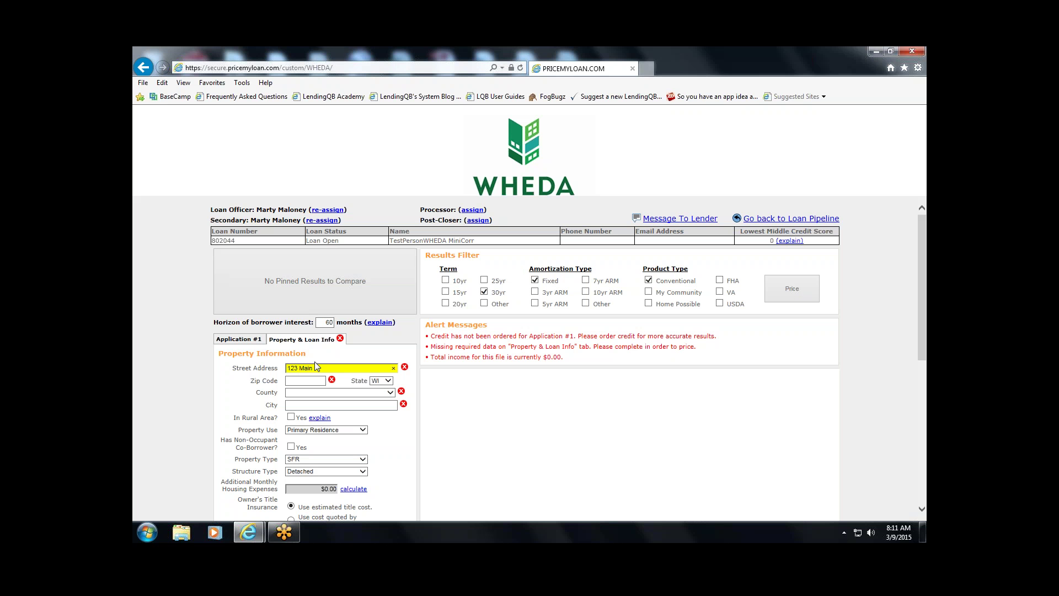
Enter zip code 53575 so the county and state fill in
{"action": "key", "text": "Tab"}
{"action": "type", "text": "5357"}
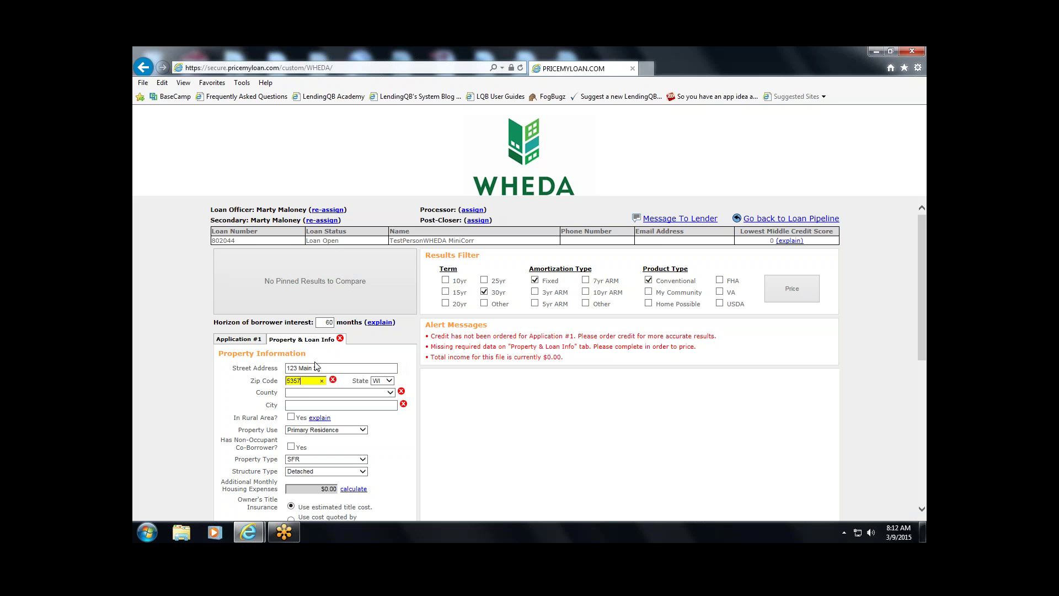
{"action": "type", "text": "5"}
{"action": "key", "text": "Tab"}
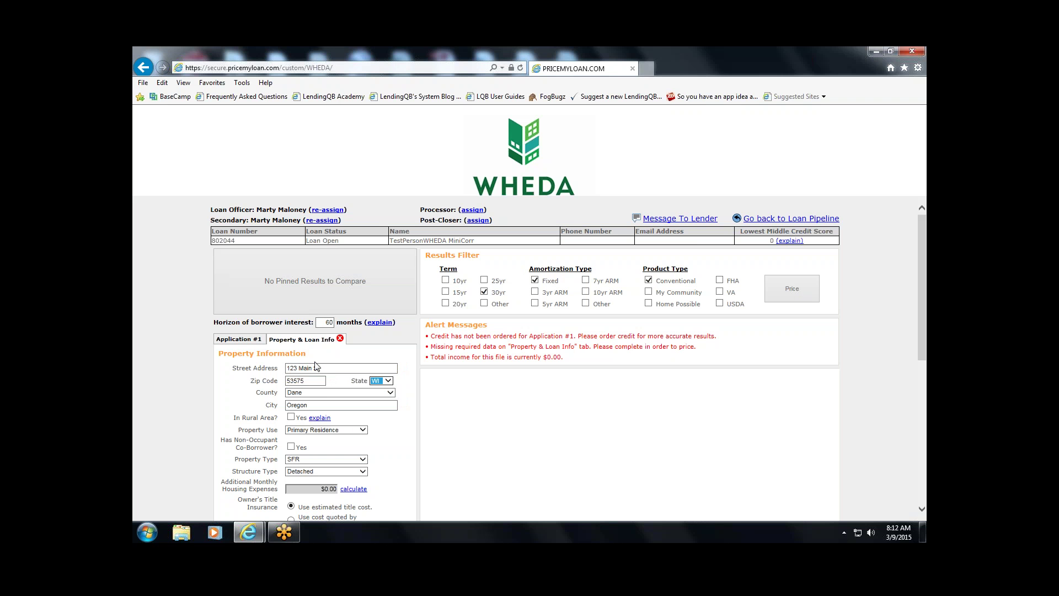
{"action": "left_click", "coordinate": [200, 326]}
{"action": "scroll", "coordinate": [201, 330], "scroll_direction": "down", "scroll_amount": 3}
Set a $100,000 sales price with 5% down, giving a $95,000 first lien
{"action": "left_click", "coordinate": [315, 395]}
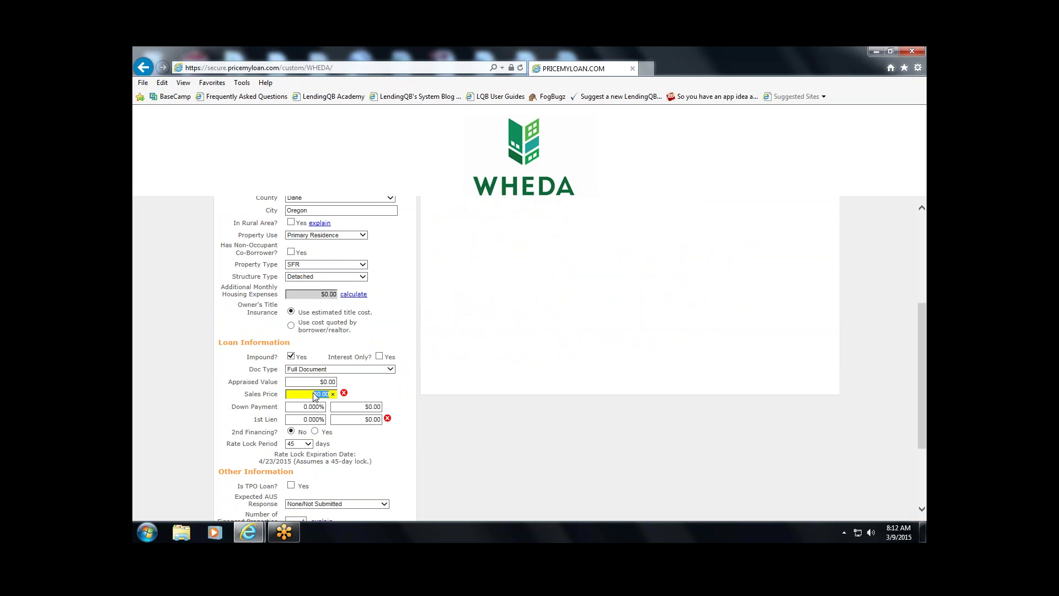
{"action": "type", "text": "100000"}
{"action": "key", "text": "Tab"}
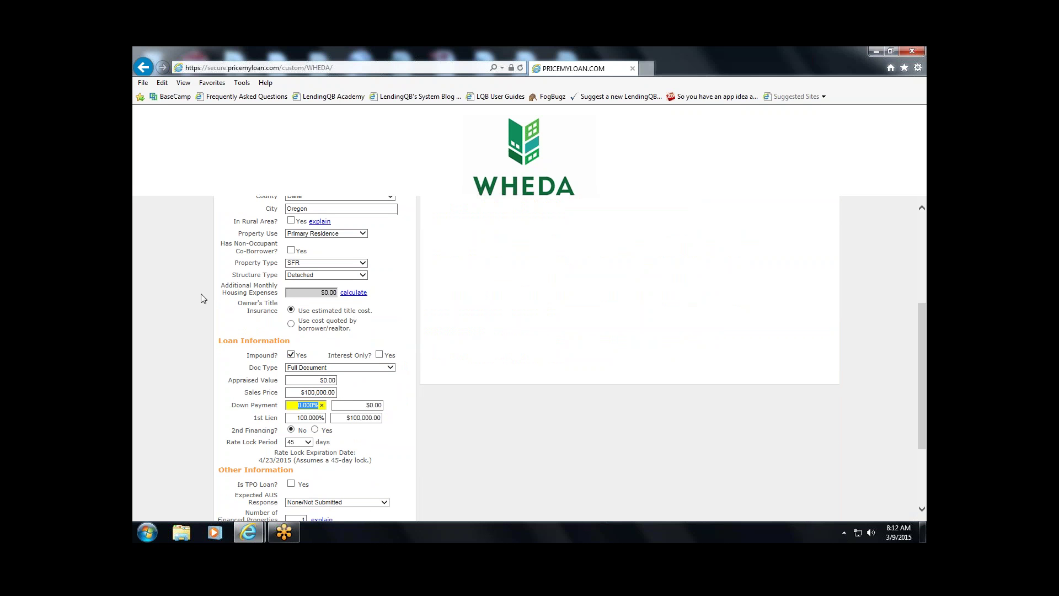
{"action": "type", "text": "5"}
{"action": "key", "text": "Tab"}
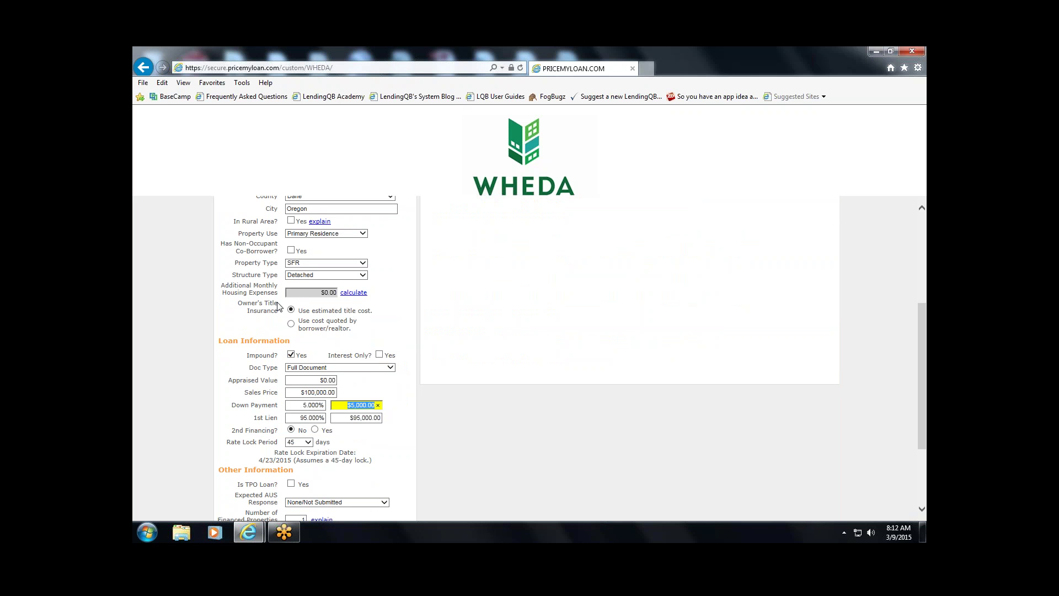
{"action": "key", "text": "Tab"}
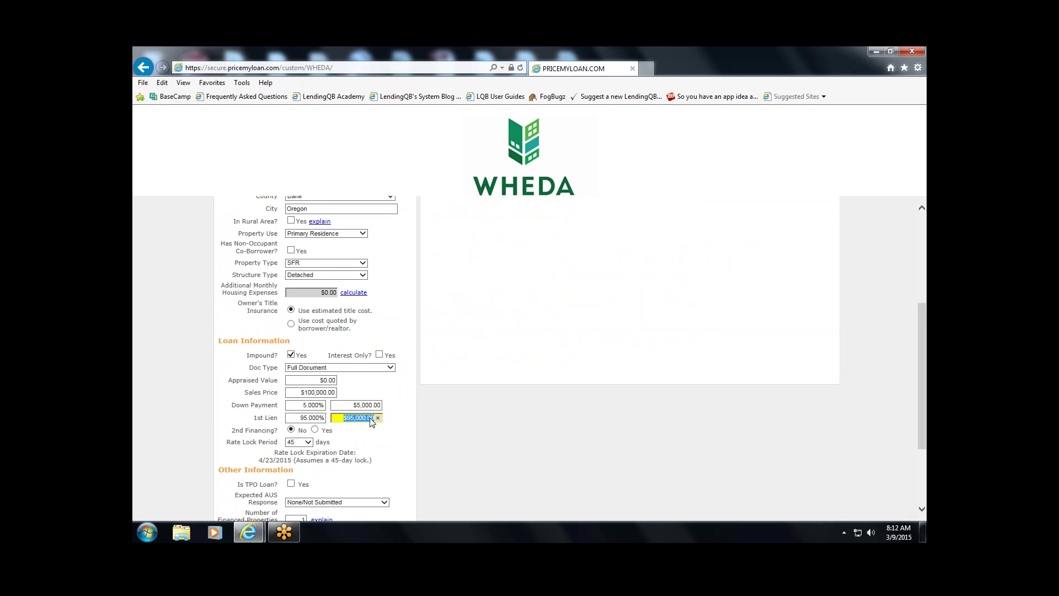
{"action": "key", "text": "Tab"}
{"action": "scroll", "coordinate": [398, 397], "scroll_direction": "down", "scroll_amount": 1}
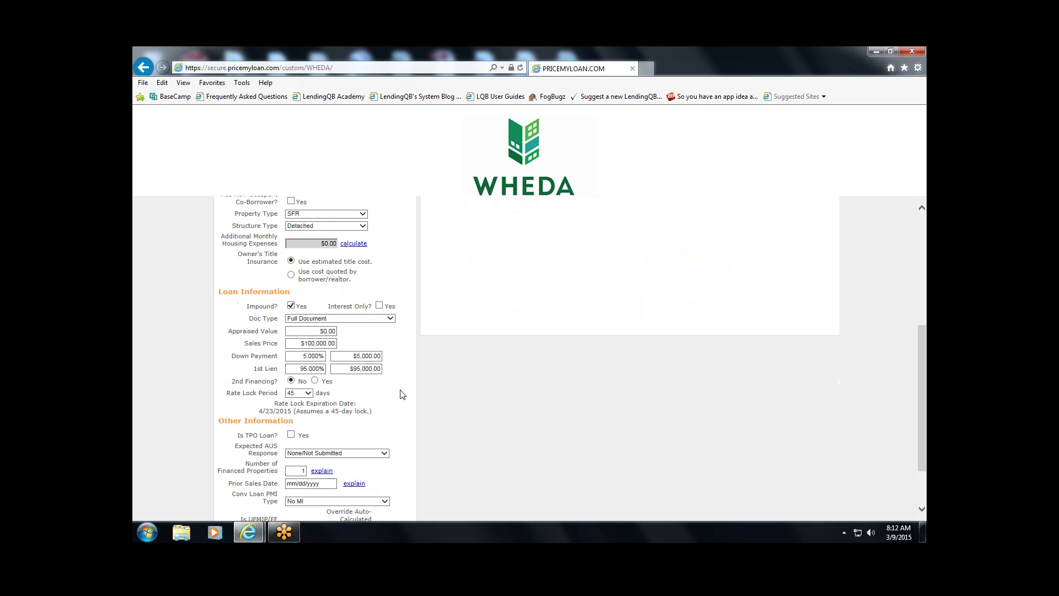
Add $5,000 closed-end second financing, then start changing the amount to 6000
{"action": "left_click", "coordinate": [315, 380]}
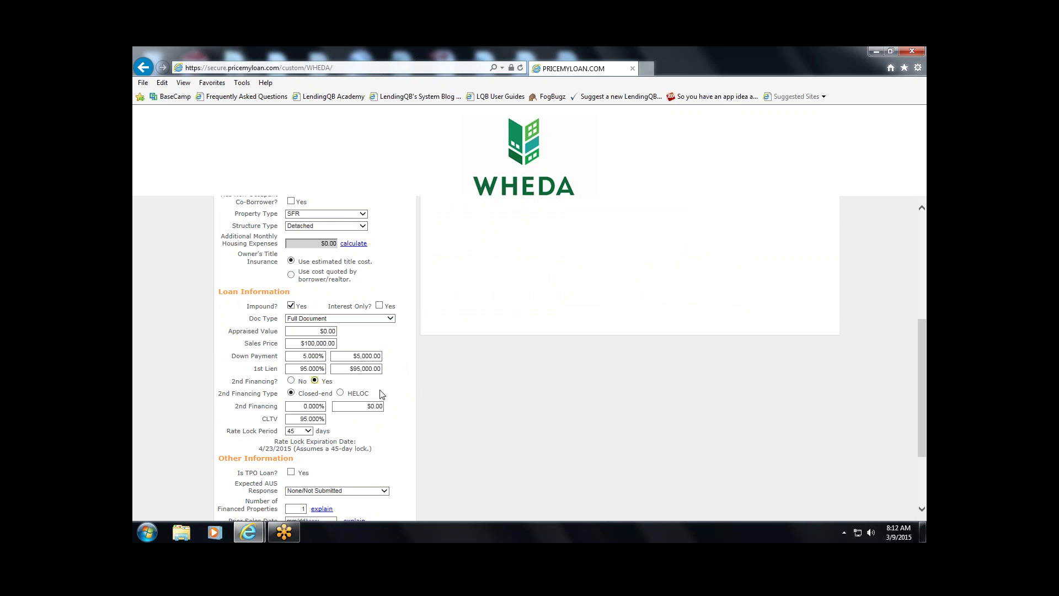
{"action": "scroll", "coordinate": [405, 390], "scroll_direction": "down", "scroll_amount": 1}
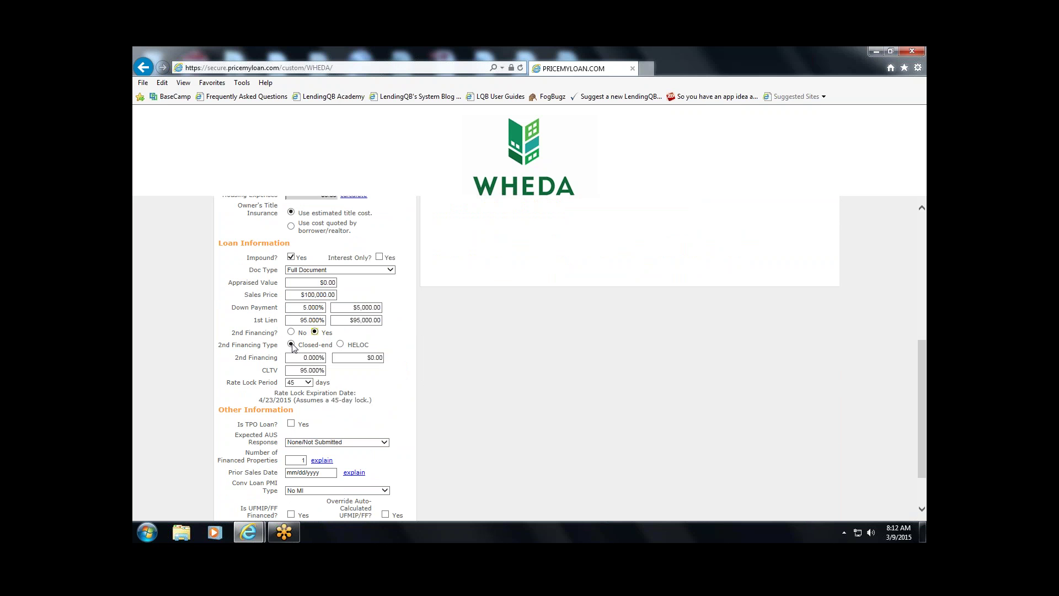
{"action": "left_click", "coordinate": [383, 358]}
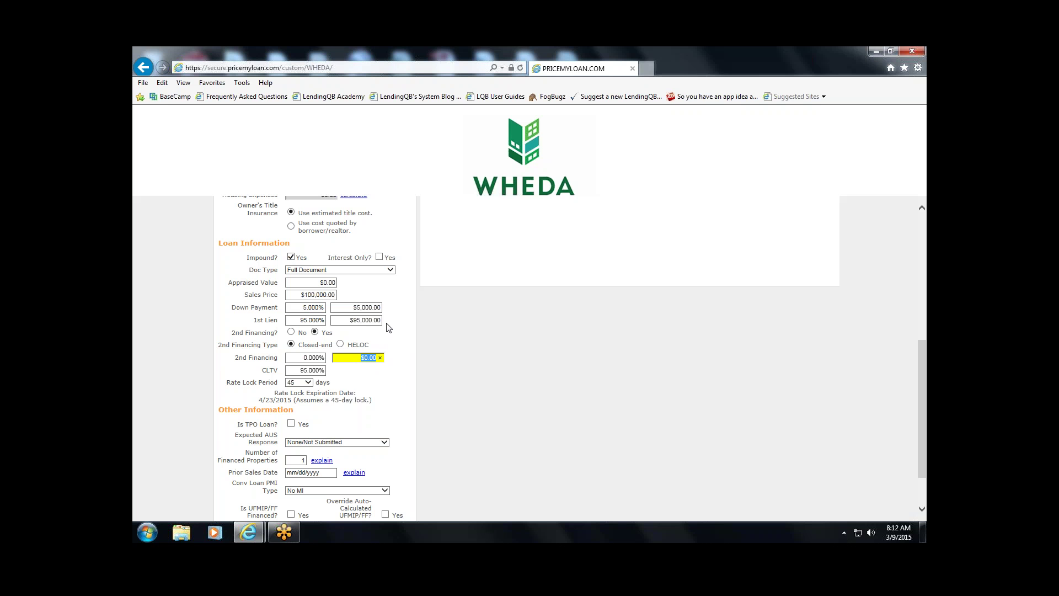
{"action": "type", "text": "5000"}
{"action": "key", "text": "Tab"}
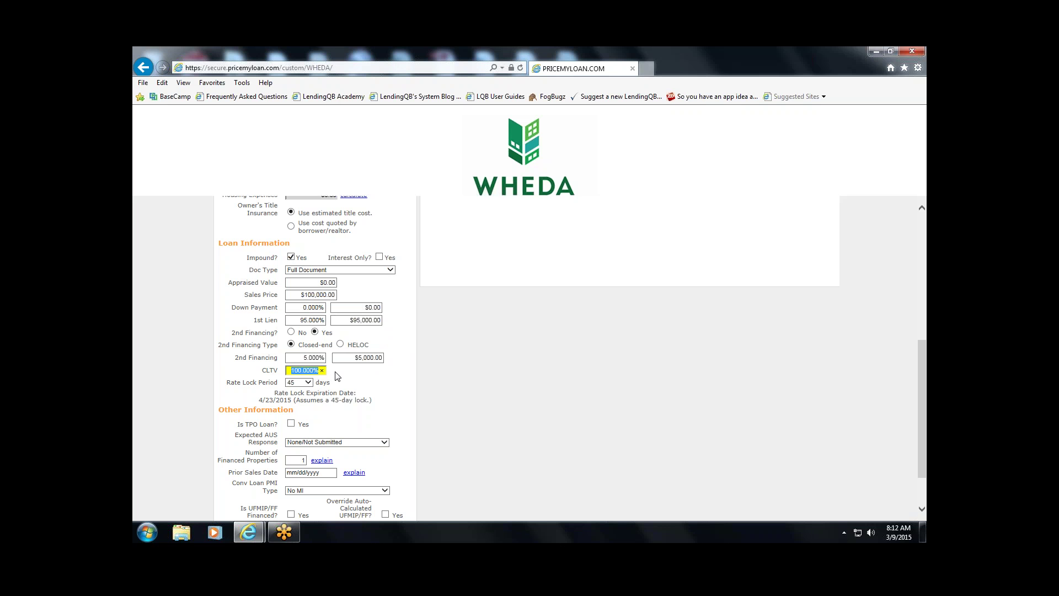
{"action": "left_click", "coordinate": [358, 357]}
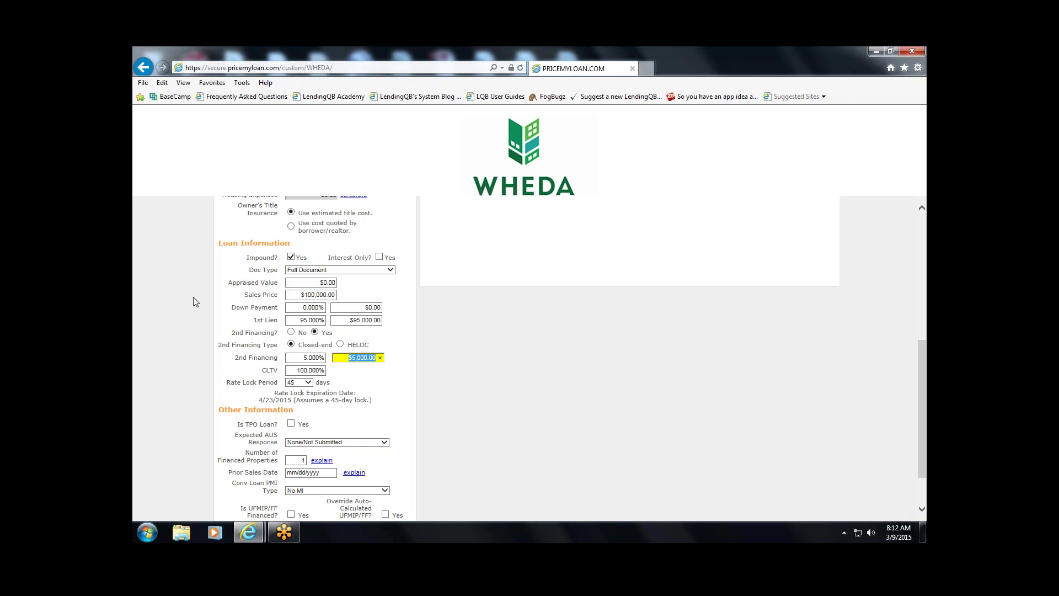
{"action": "type", "text": "6000"}
Commit the $6,000 second financing and enter a 105% CLTV
{"action": "key", "text": "Tab"}
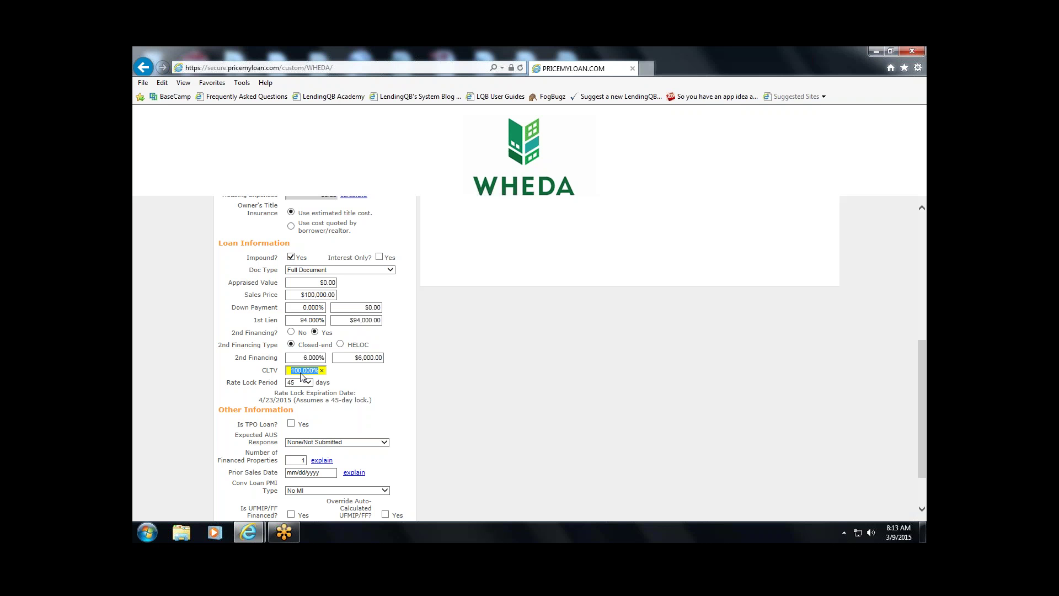
{"action": "type", "text": "105"}
{"action": "key", "text": "Tab"}
Set the first lien to $95,000 and second financing to $8,000, reaching 103% CLTV
{"action": "left_click", "coordinate": [356, 321]}
{"action": "type", "text": "95"}
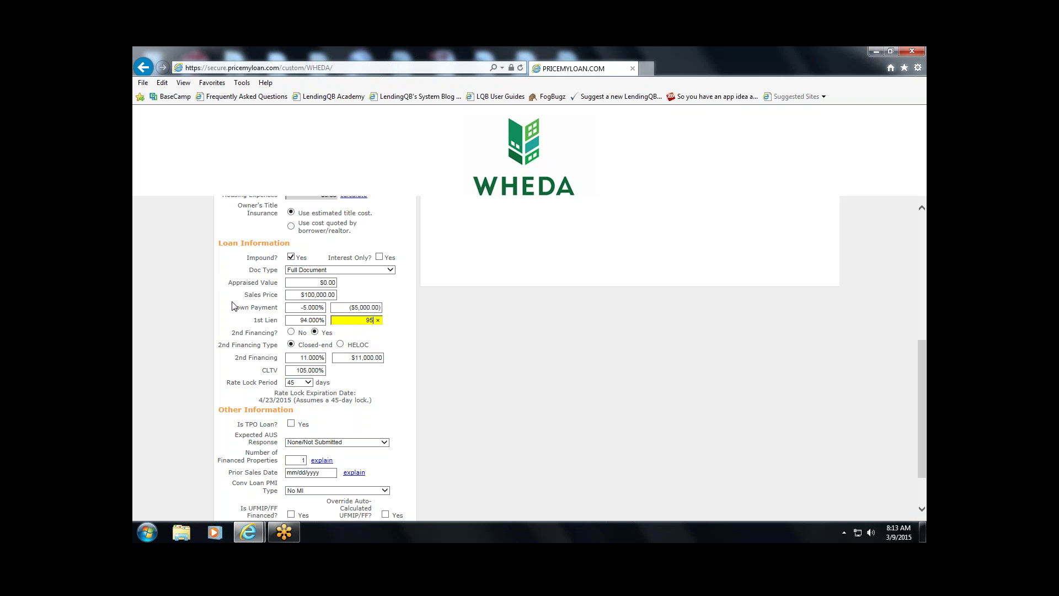
{"action": "type", "text": "000"}
{"action": "key", "text": "Tab"}
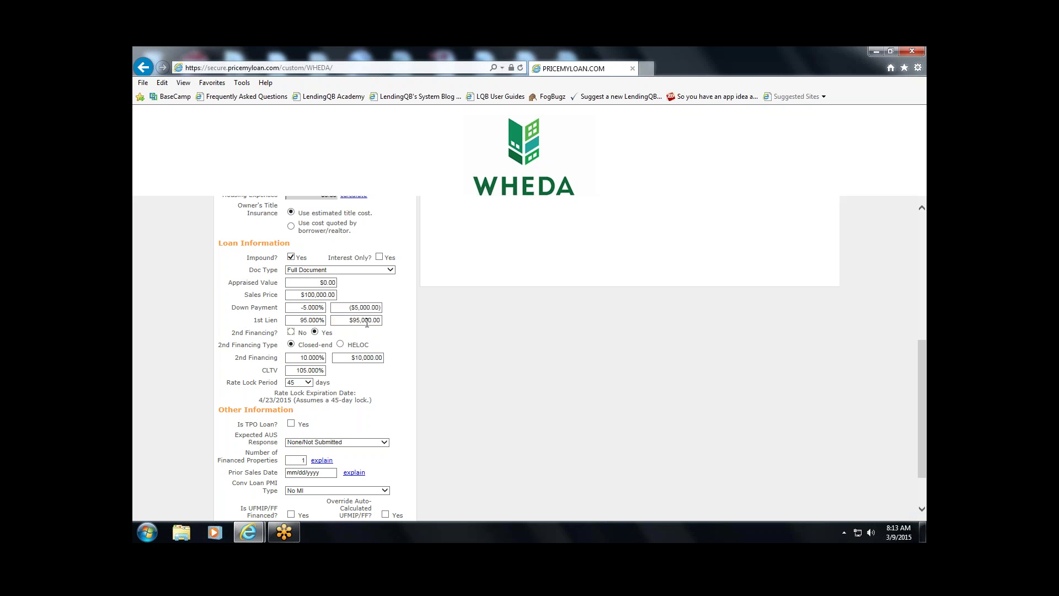
{"action": "left_click", "coordinate": [362, 358]}
{"action": "type", "text": "80000"}
{"action": "key", "text": "Tab"}
{"action": "left_click", "coordinate": [404, 327]}
{"action": "scroll", "coordinate": [405, 326], "scroll_direction": "down", "scroll_amount": 1}
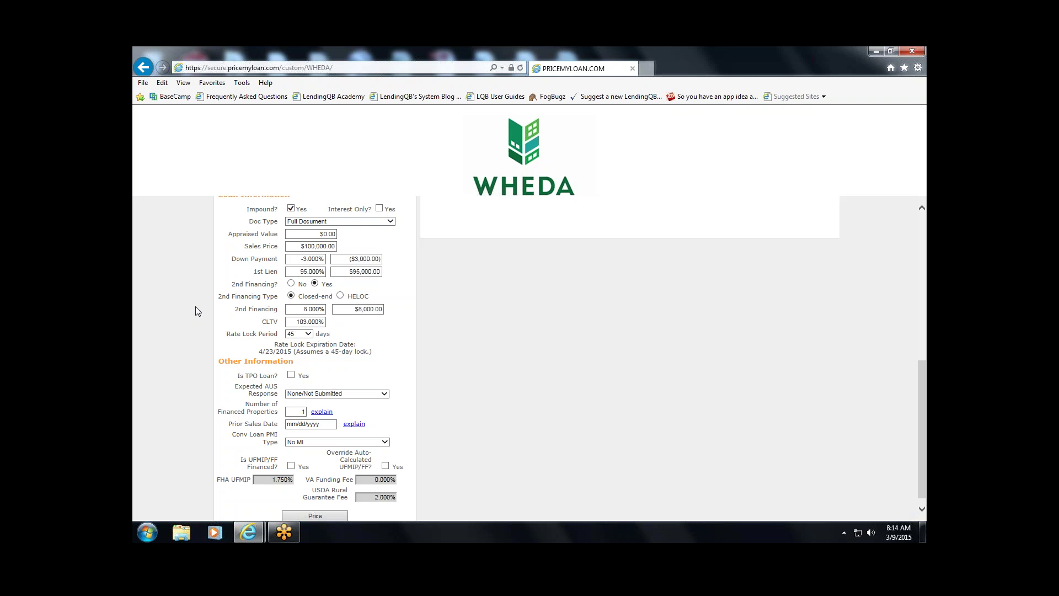
{"action": "scroll", "coordinate": [196, 306], "scroll_direction": "down", "scroll_amount": 1}
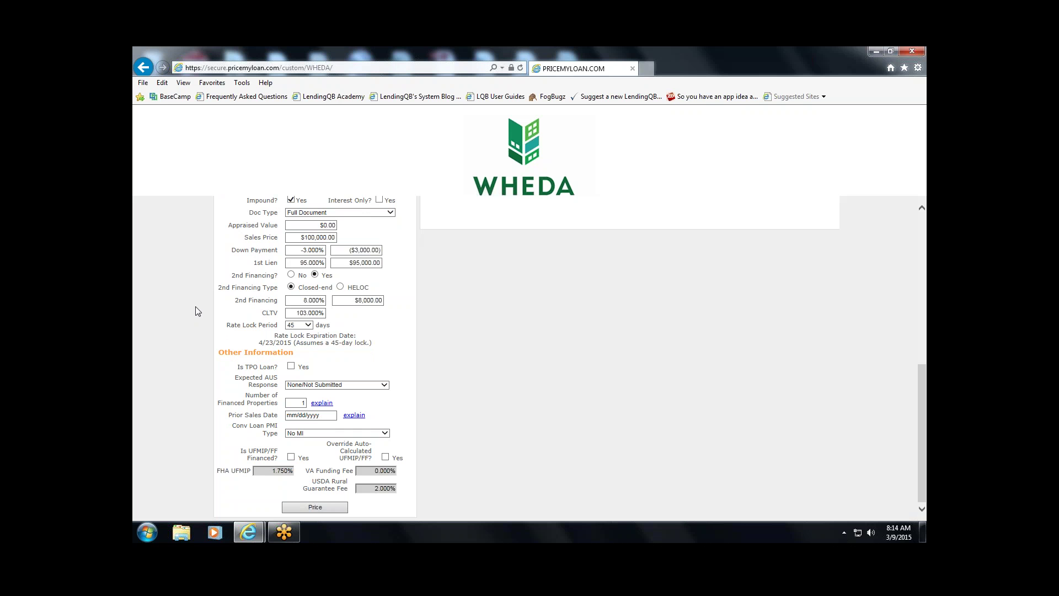
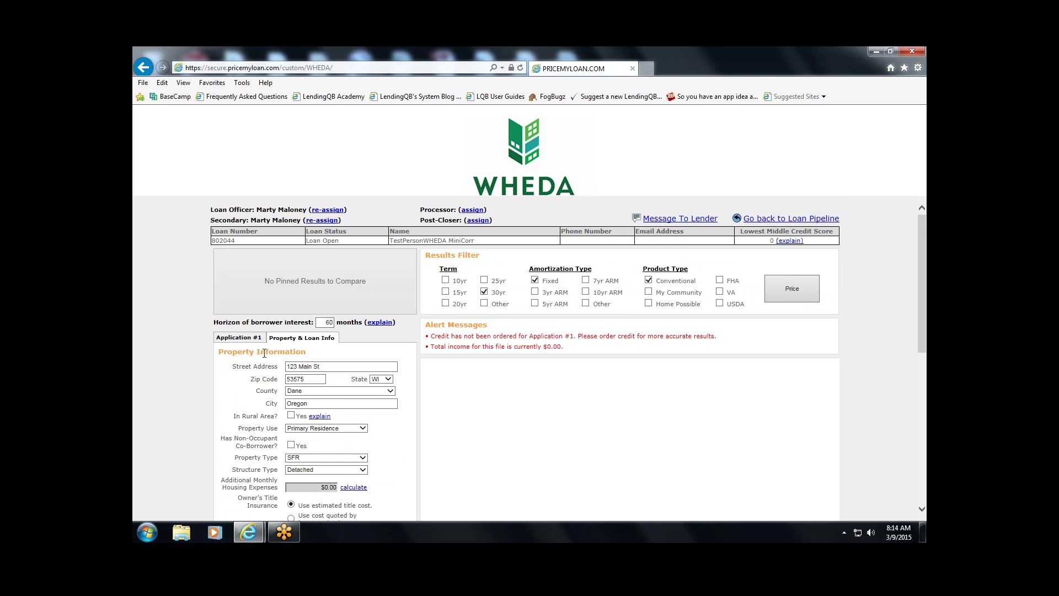
On Application #1, select Manually Enter Credit Report and open the credit entry form
{"action": "scroll", "coordinate": [203, 349], "scroll_direction": "down", "scroll_amount": 6}
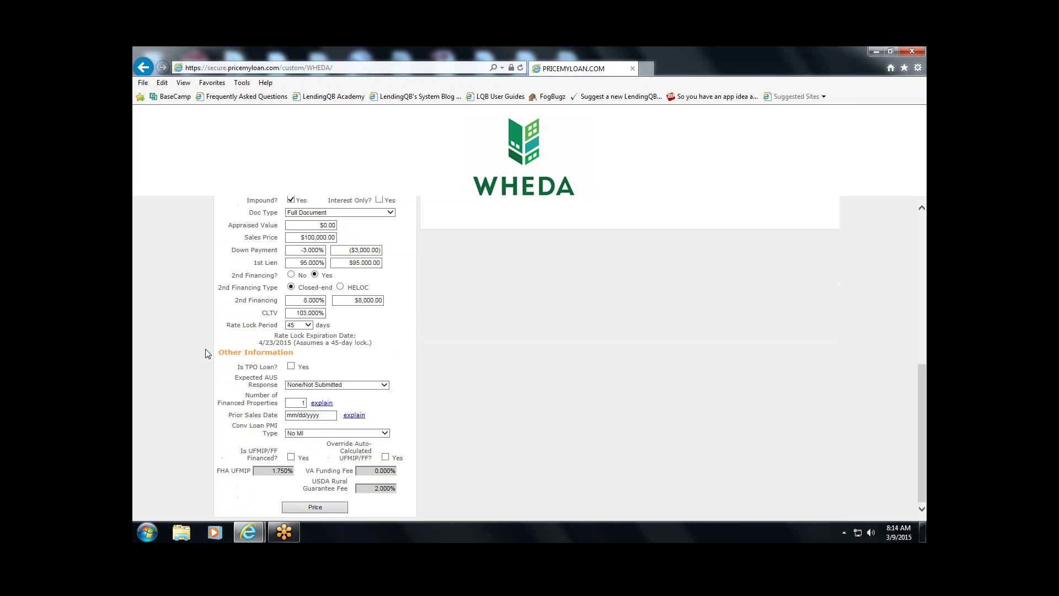
{"action": "scroll", "coordinate": [207, 350], "scroll_direction": "up", "scroll_amount": 6}
{"action": "left_click", "coordinate": [238, 337]}
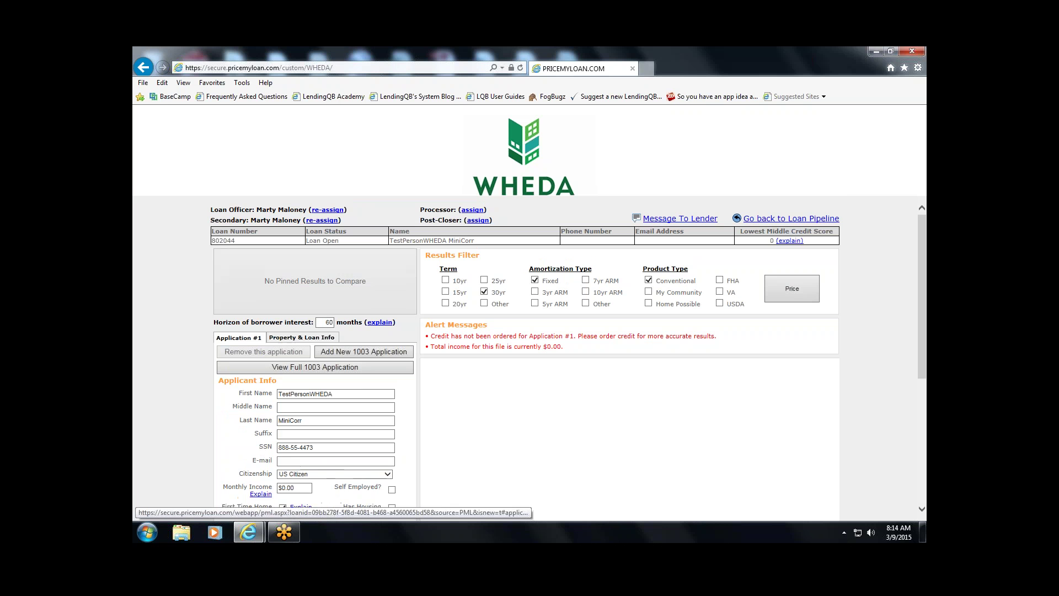
{"action": "scroll", "coordinate": [199, 338], "scroll_direction": "down", "scroll_amount": 4}
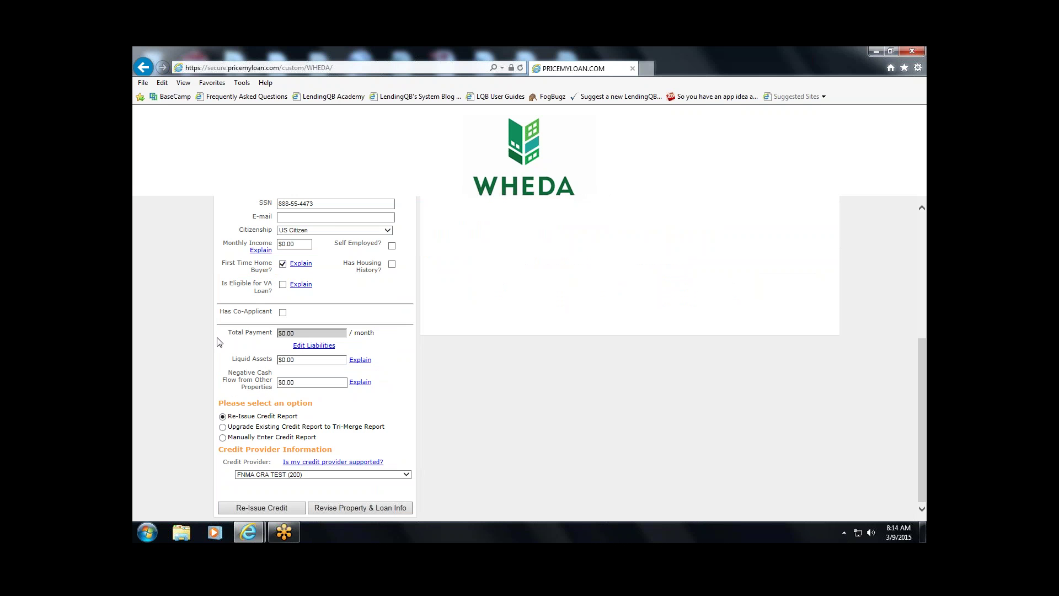
{"action": "left_click", "coordinate": [223, 438]}
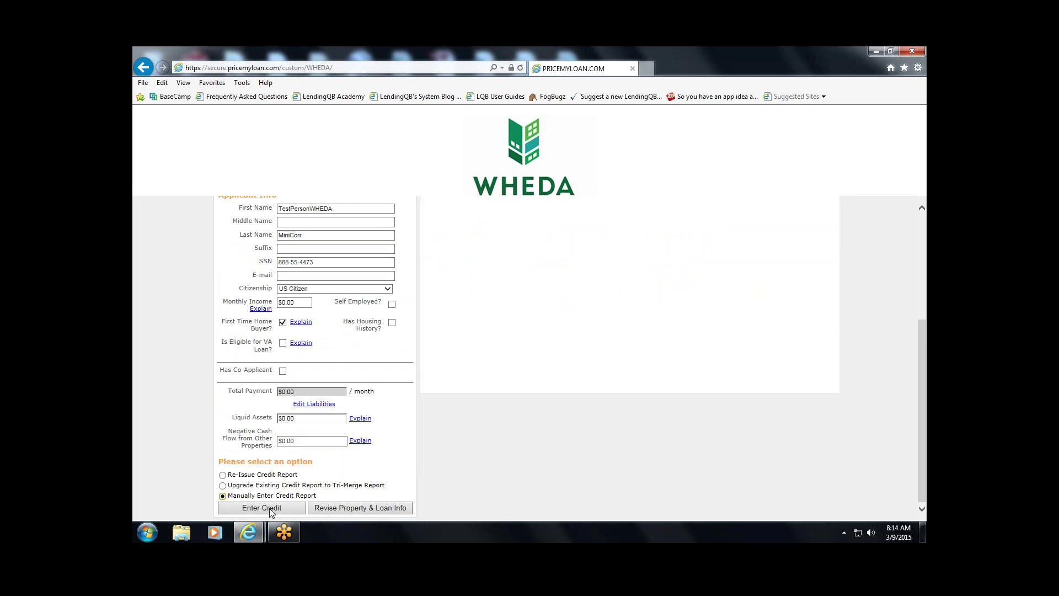
{"action": "left_click", "coordinate": [270, 509]}
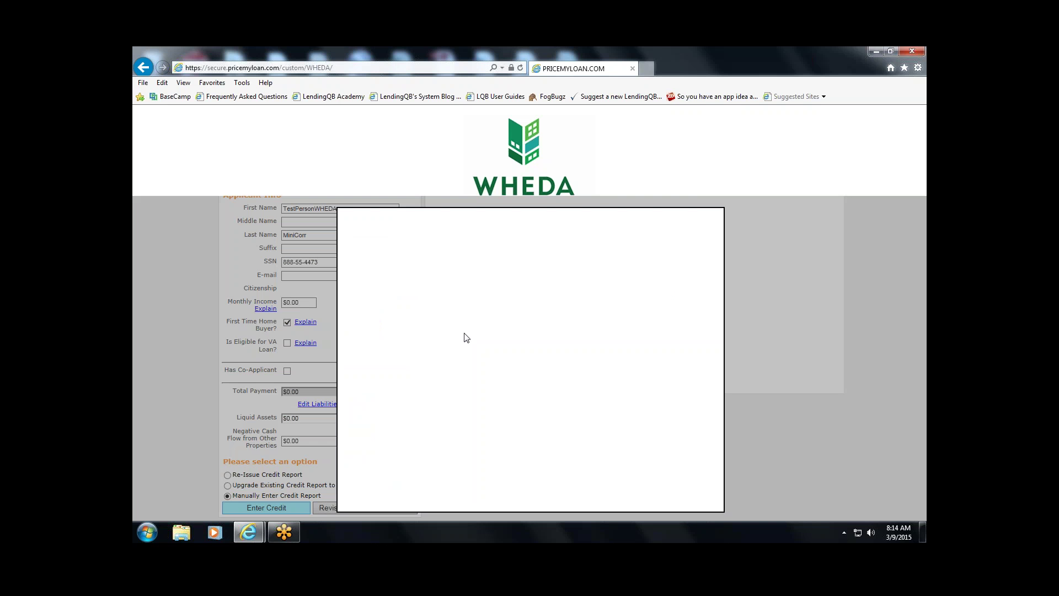
Enter 680 for the XP, TU and EF credit scores and submit them
{"action": "left_click", "coordinate": [467, 255]}
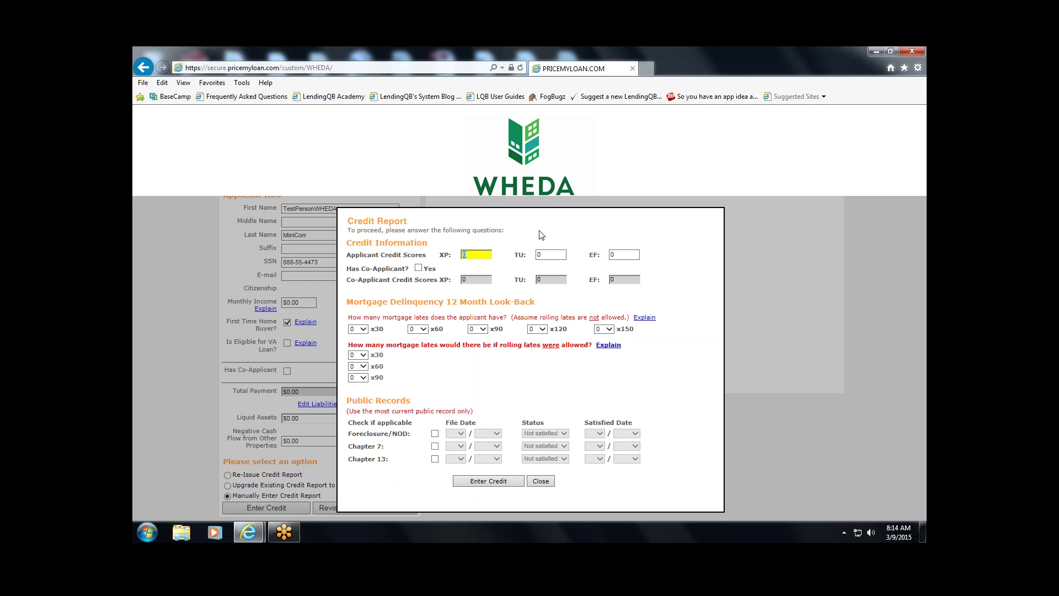
{"action": "type", "text": "680"}
{"action": "key", "text": "Tab"}
{"action": "type", "text": "680"}
{"action": "key", "text": "Tab"}
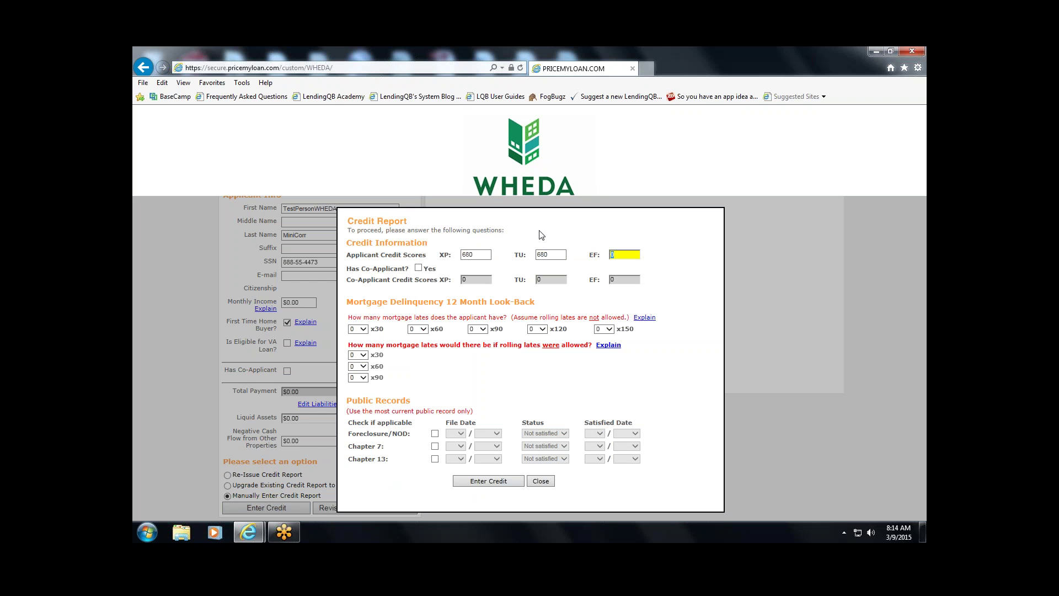
{"action": "type", "text": "680"}
{"action": "key", "text": "Tab"}
{"action": "left_click", "coordinate": [685, 277]}
{"action": "left_click", "coordinate": [488, 485]}
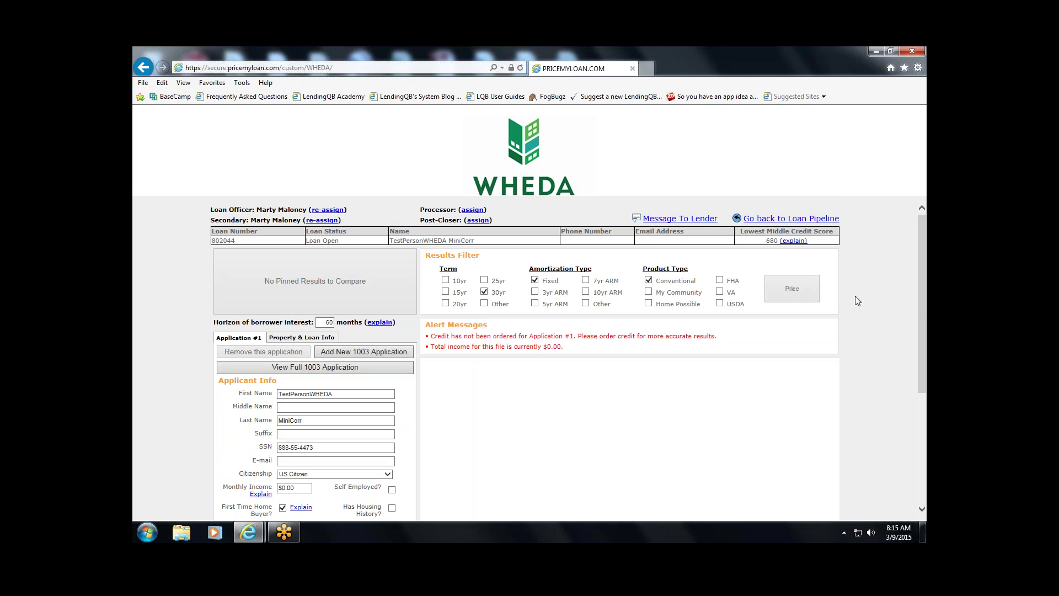
Price the loan, listing 30 Yr Fixed Conforming at 5.000, 4.875, 4.750 and FTHB at 4.375
{"action": "left_click", "coordinate": [792, 291]}
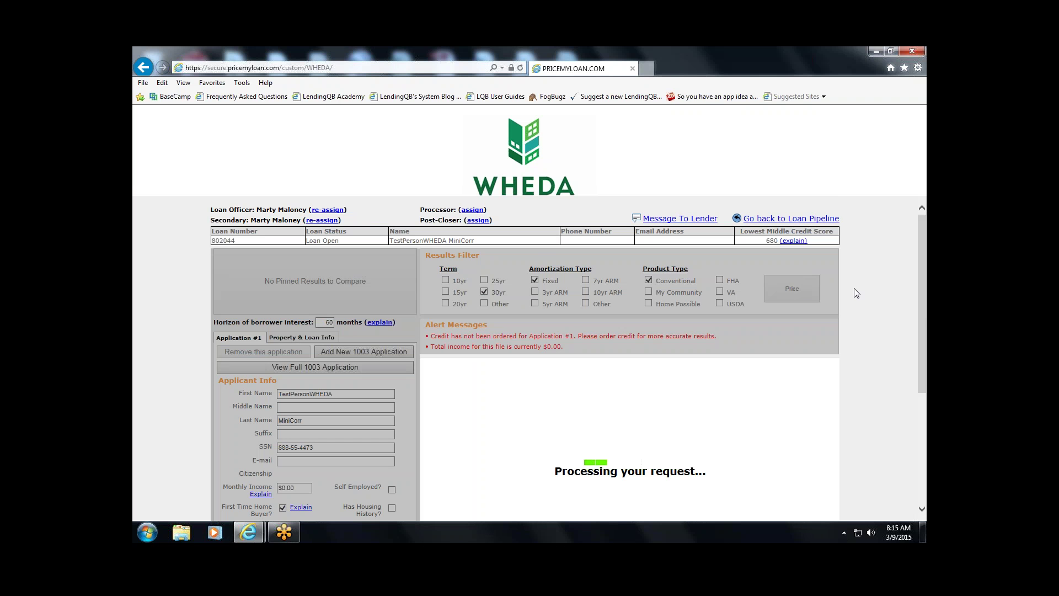
{"action": "scroll", "coordinate": [853, 288], "scroll_direction": "down", "scroll_amount": 3}
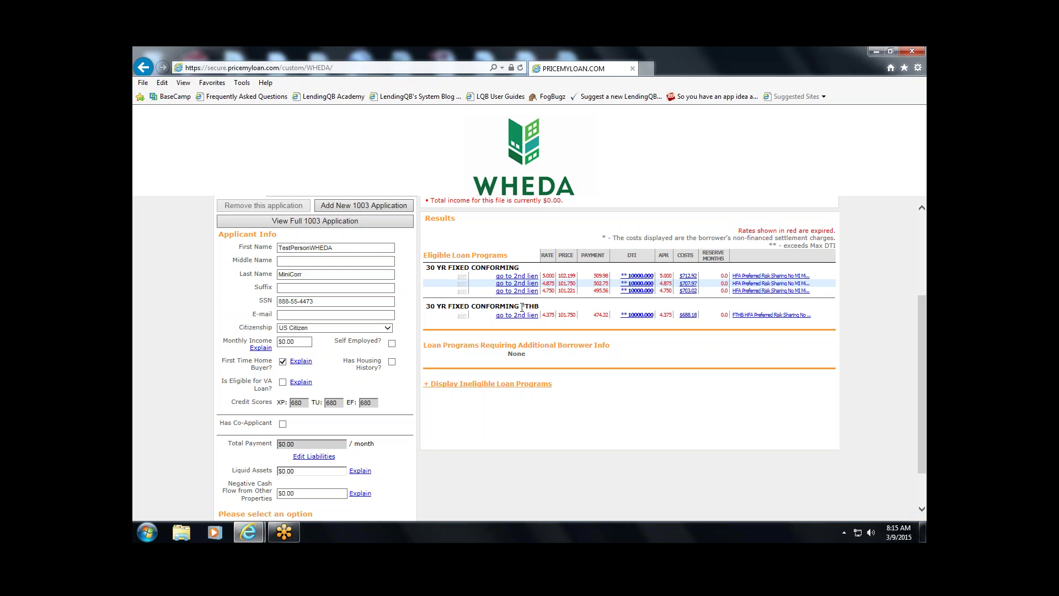
{"action": "left_click_drag", "start_coordinate": [522, 307], "coordinate": [539, 308]}
{"action": "scroll", "coordinate": [564, 389], "scroll_direction": "down", "scroll_amount": 2}
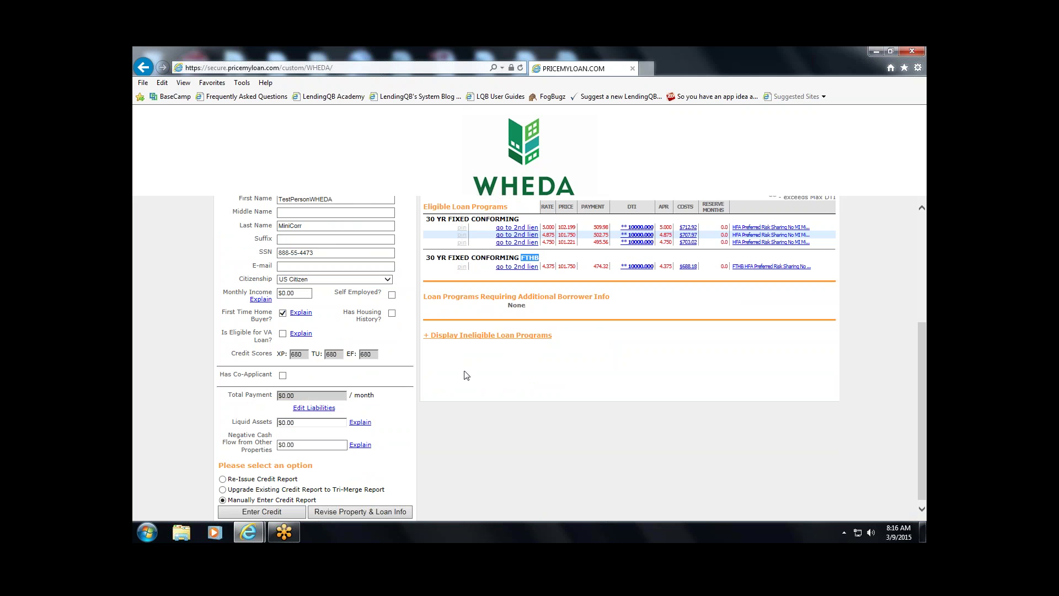
Display ineligible programs and highlight the BPMI REQUIRED note on the HFA Preferred with MI rows
{"action": "left_click", "coordinate": [427, 338]}
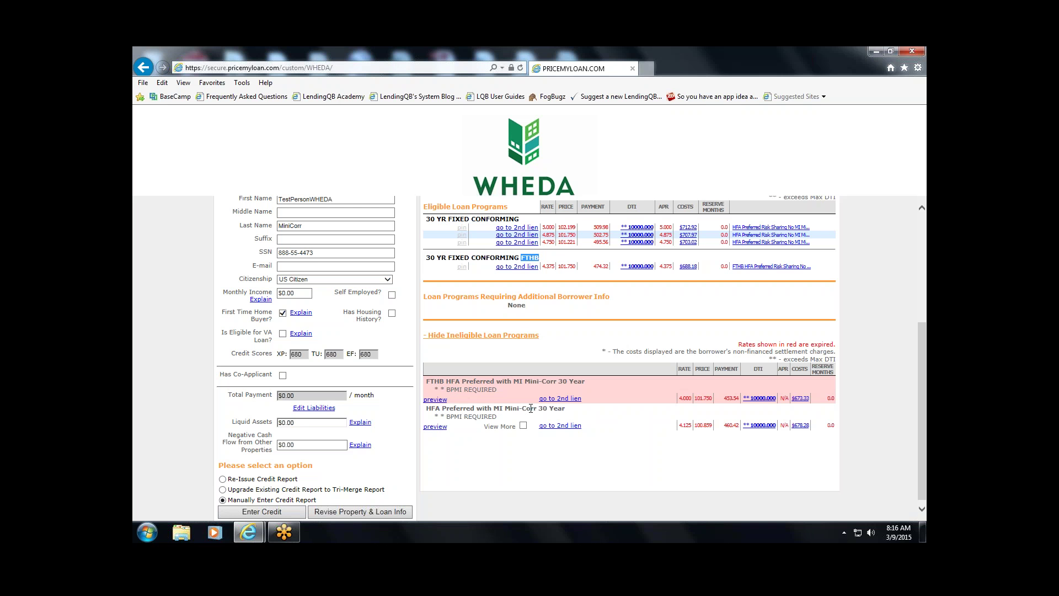
{"action": "scroll", "coordinate": [530, 406], "scroll_direction": "down", "scroll_amount": 1}
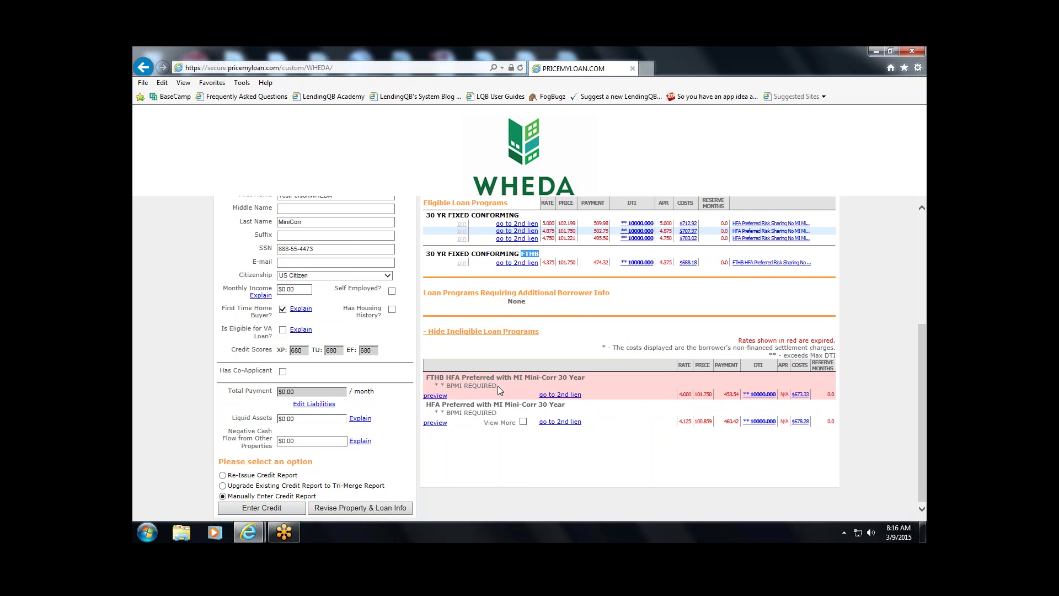
{"action": "left_click_drag", "start_coordinate": [497, 385], "coordinate": [446, 386]}
{"action": "left_click", "coordinate": [202, 342]}
{"action": "scroll", "coordinate": [209, 367], "scroll_direction": "up", "scroll_amount": 1}
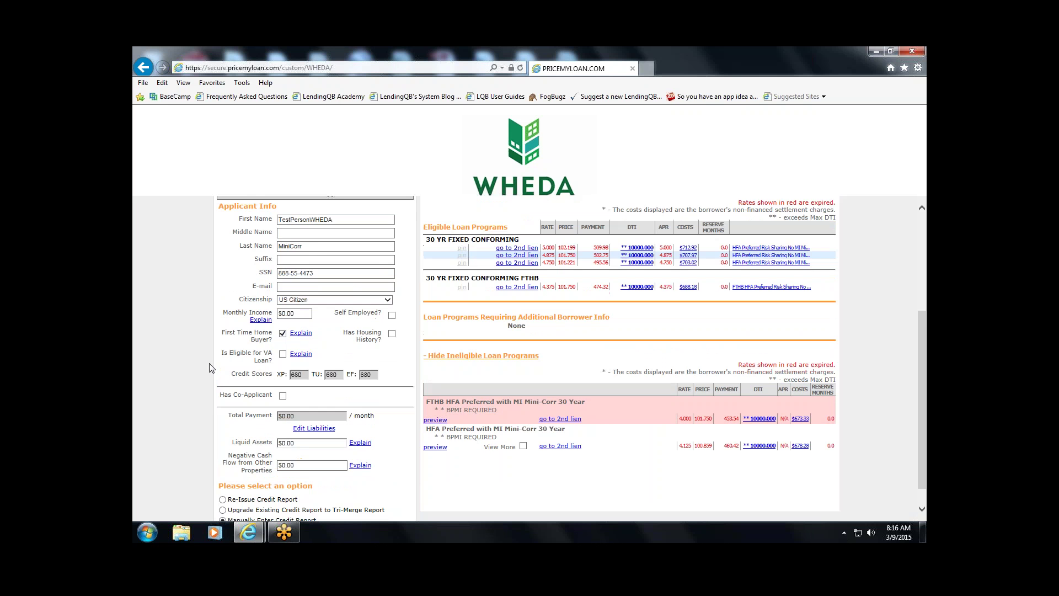
{"action": "scroll", "coordinate": [209, 367], "scroll_direction": "up", "scroll_amount": 3}
On Property & Loan Info, set Conv Loan PMI Type to Borrower Paid - Monthly Premium and reprice
{"action": "left_click", "coordinate": [292, 337]}
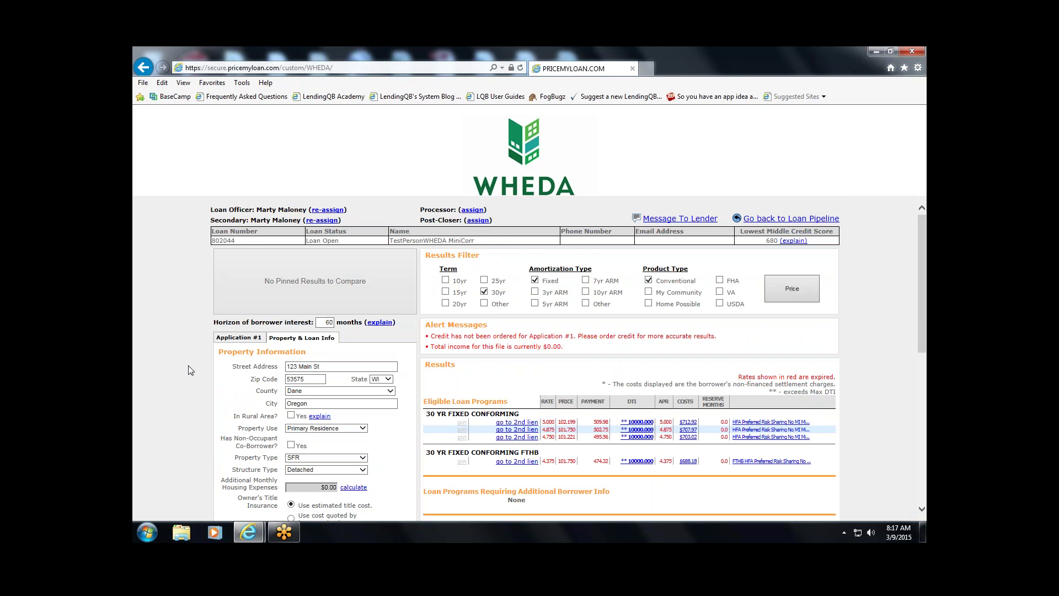
{"action": "scroll", "coordinate": [191, 370], "scroll_direction": "down", "scroll_amount": 10}
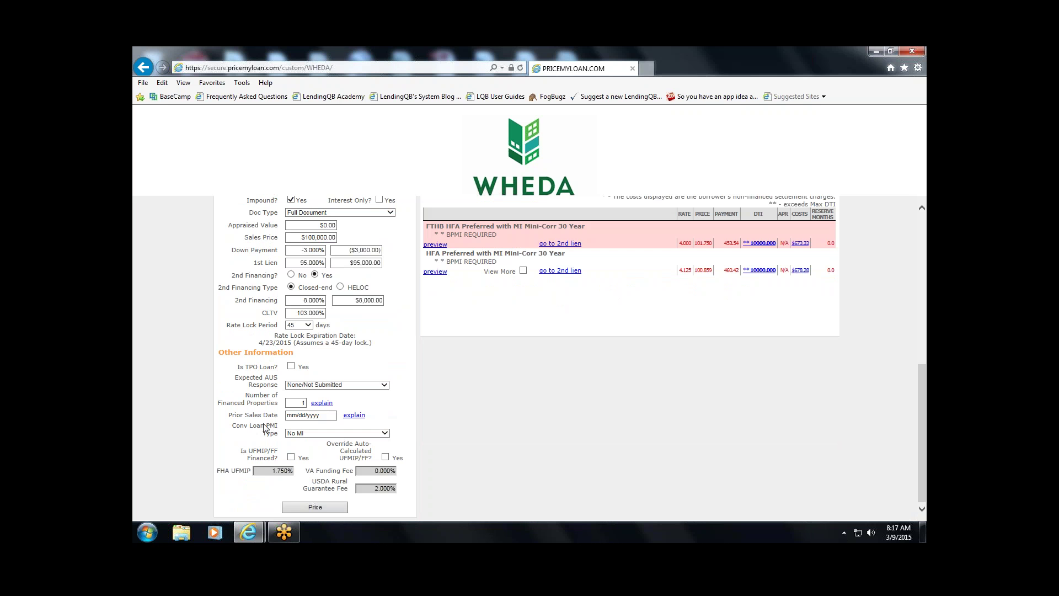
{"action": "left_click", "coordinate": [296, 433]}
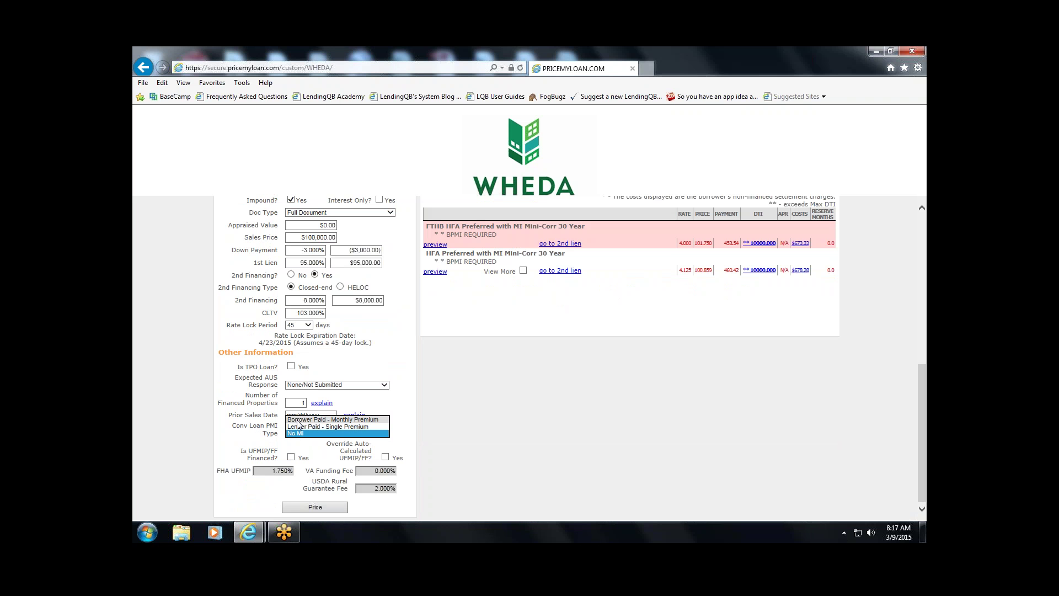
{"action": "left_click", "coordinate": [298, 423]}
{"action": "left_click", "coordinate": [200, 411]}
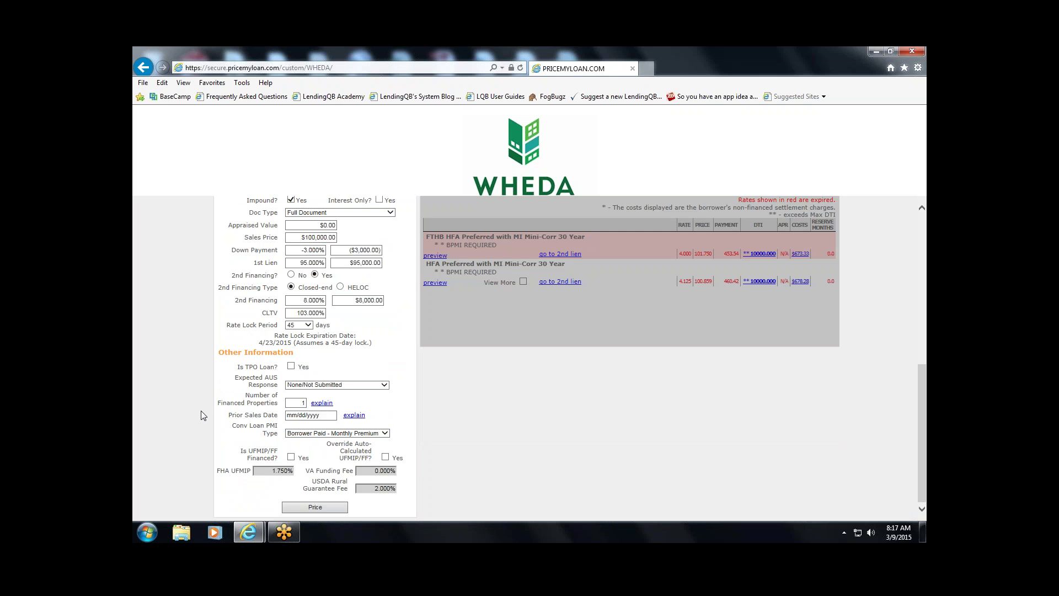
{"action": "left_click", "coordinate": [317, 507]}
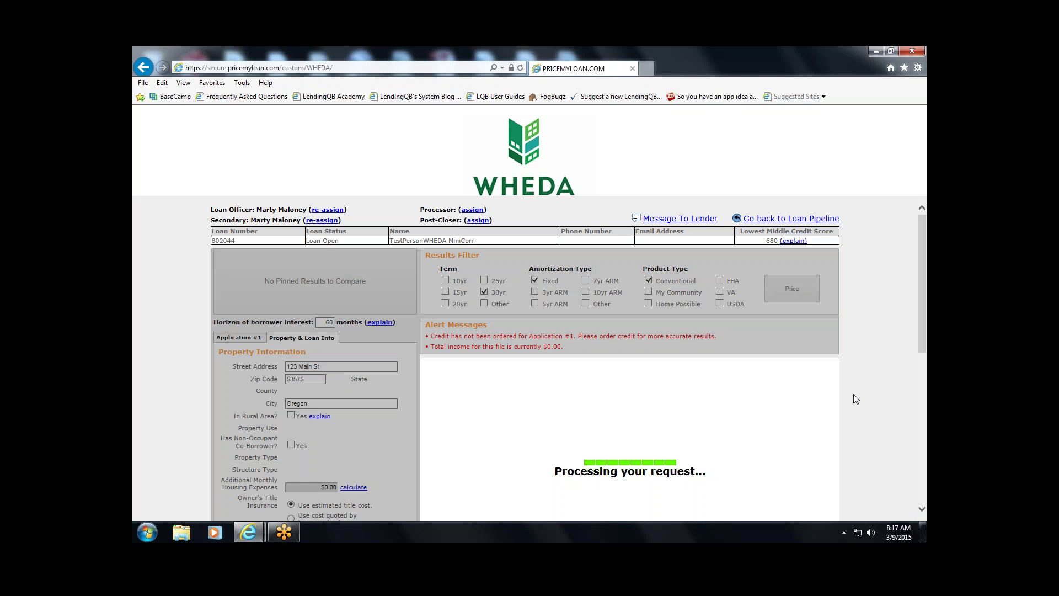
Show the ineligible Risk Sharing No MI programs and scroll through the repriced results
{"action": "scroll", "coordinate": [856, 397], "scroll_direction": "down", "scroll_amount": 3}
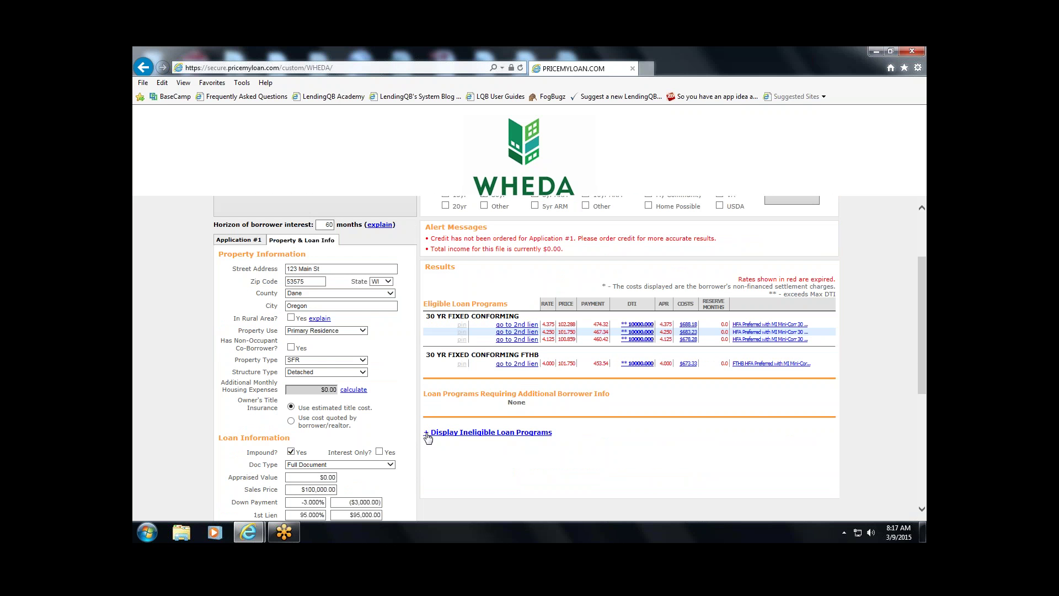
{"action": "left_click", "coordinate": [428, 435]}
{"action": "scroll", "coordinate": [852, 416], "scroll_direction": "down", "scroll_amount": 3}
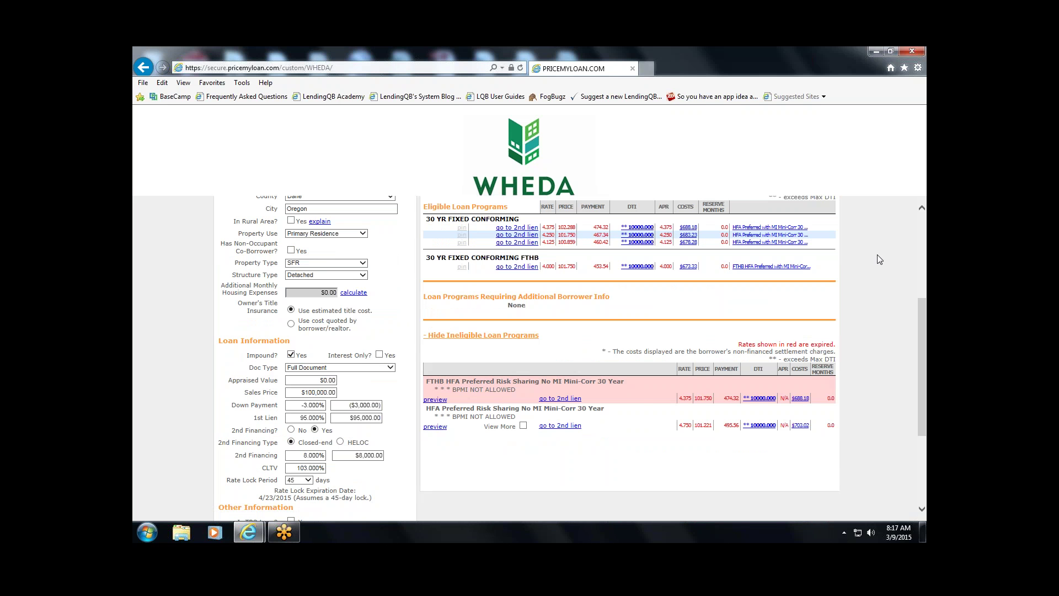
{"action": "scroll", "coordinate": [877, 254], "scroll_direction": "up", "scroll_amount": 3}
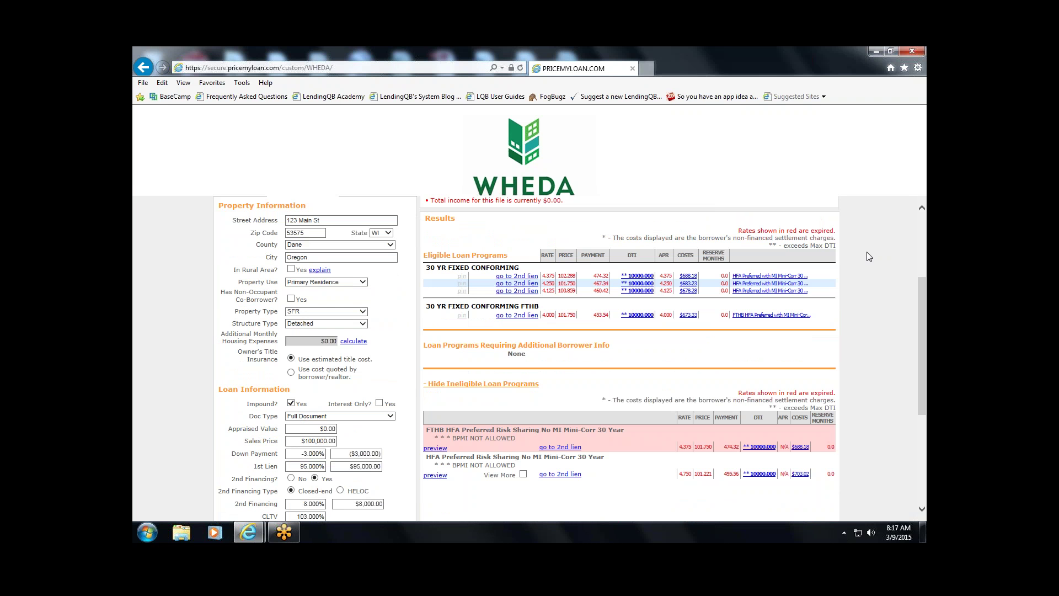
{"action": "scroll", "coordinate": [870, 257], "scroll_direction": "up", "scroll_amount": 3}
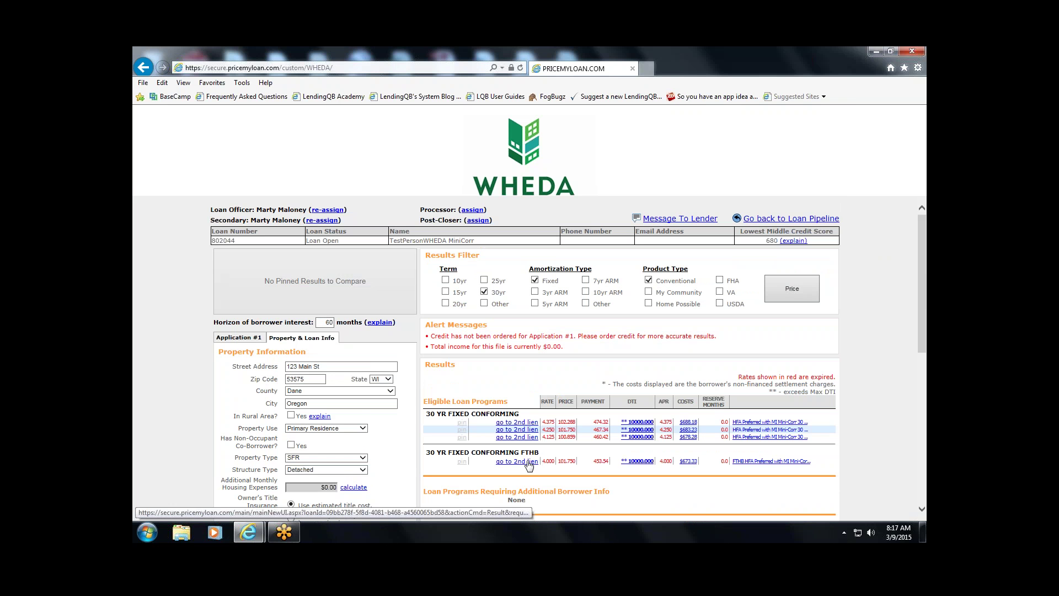
View second-lien pricing for the FTHB program, with Easy Close at 5.500, then close it
{"action": "scroll", "coordinate": [419, 441], "scroll_direction": "down", "scroll_amount": 3}
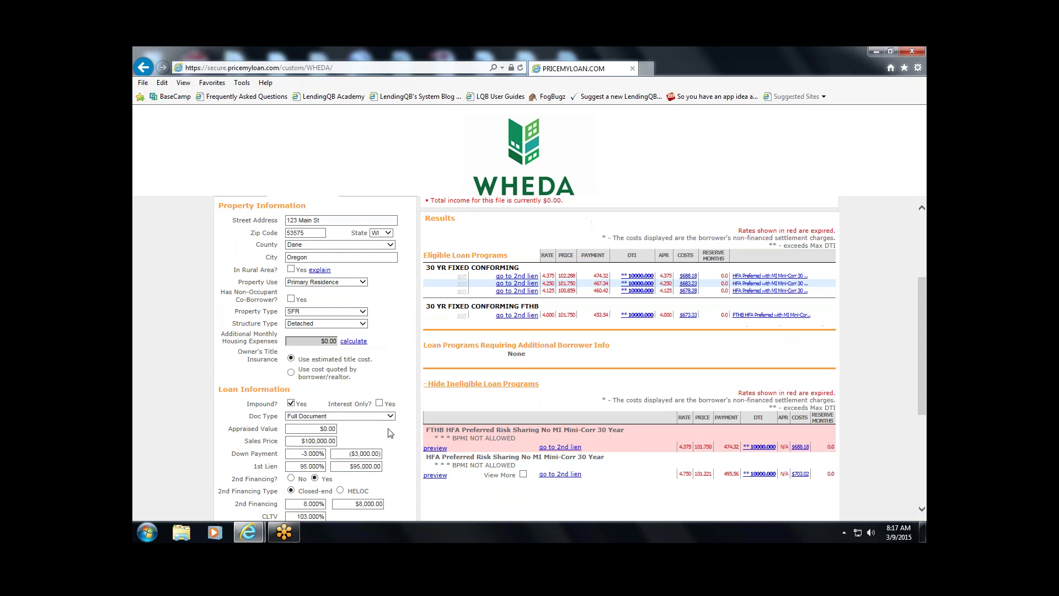
{"action": "left_click", "coordinate": [520, 319]}
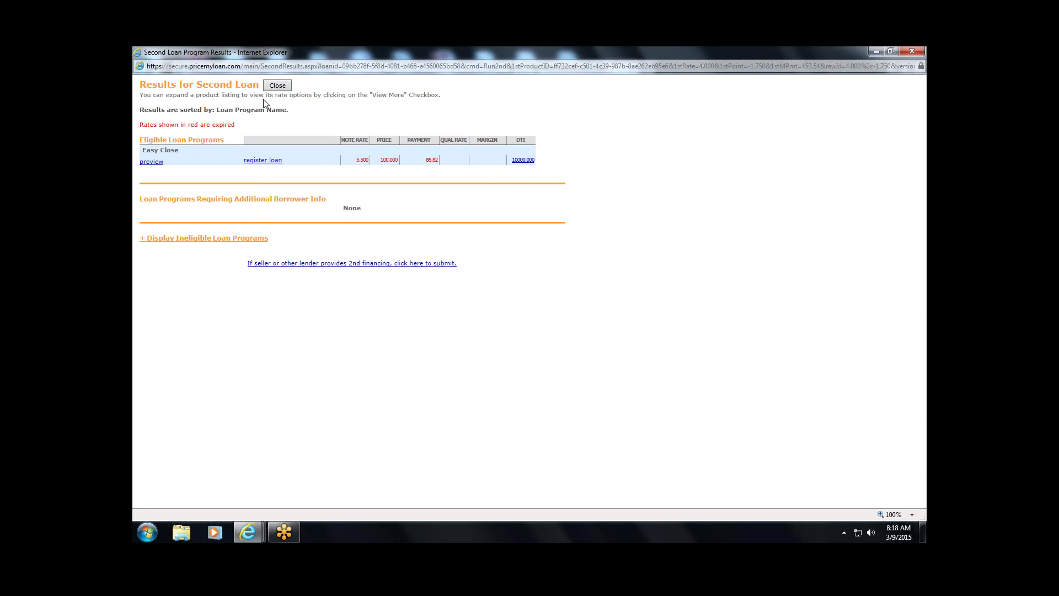
{"action": "left_click", "coordinate": [277, 86]}
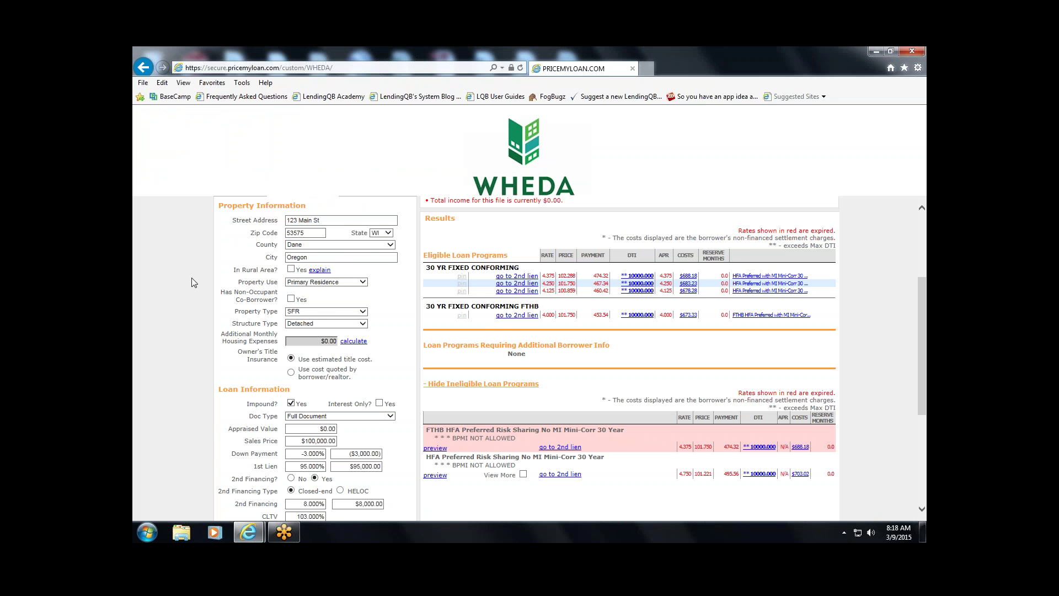
Set 2nd Financing to No and reprice, surfacing the FTHB 30-year fixed program at 4.000
{"action": "scroll", "coordinate": [191, 279], "scroll_direction": "down", "scroll_amount": 4}
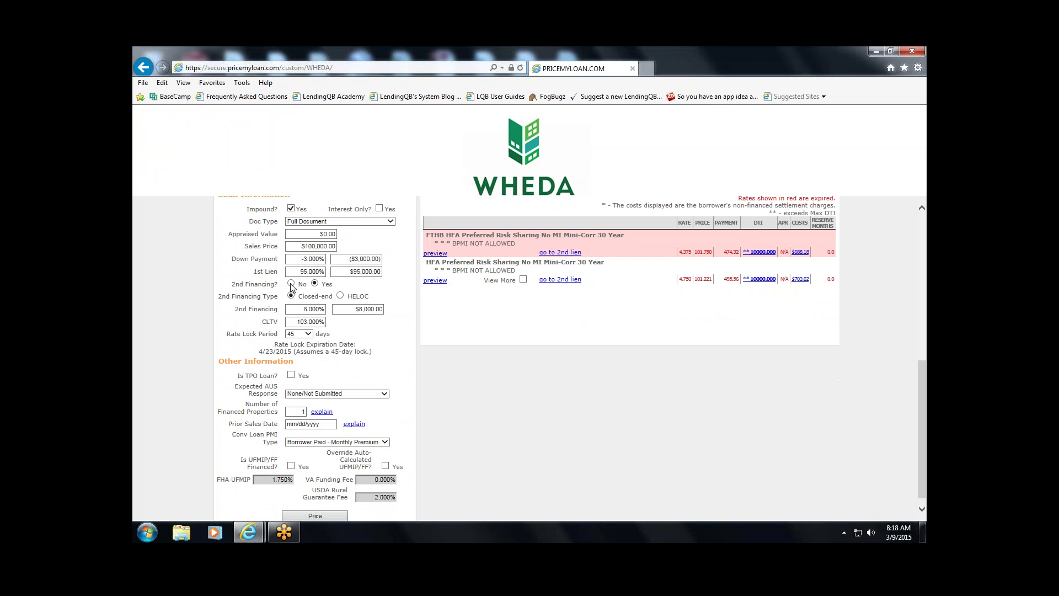
{"action": "left_click", "coordinate": [291, 283]}
{"action": "scroll", "coordinate": [611, 336], "scroll_direction": "up", "scroll_amount": 5}
{"action": "left_click", "coordinate": [793, 221]}
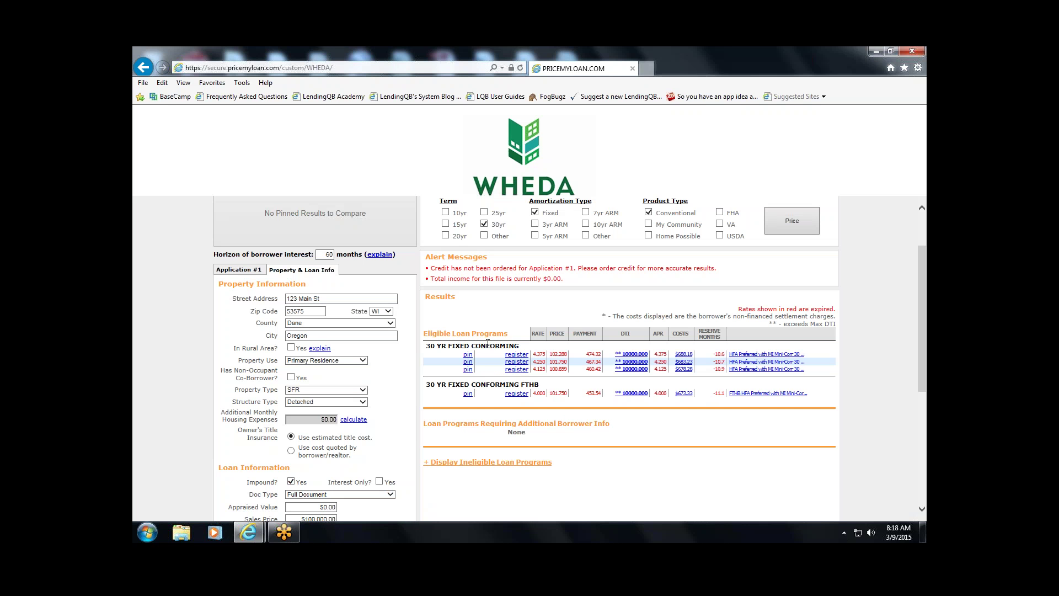
{"action": "double_click", "coordinate": [521, 384]}
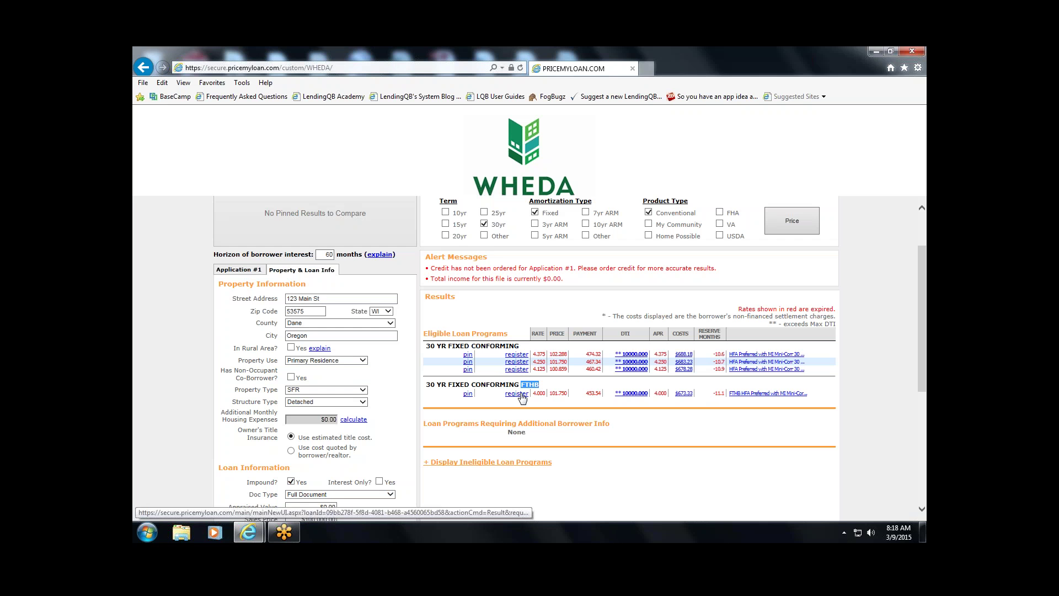
Register the loan under FTHB HFA Preferred with MI Mini-Corr 30 Year, agreeing to the terms
{"action": "left_click", "coordinate": [518, 393]}
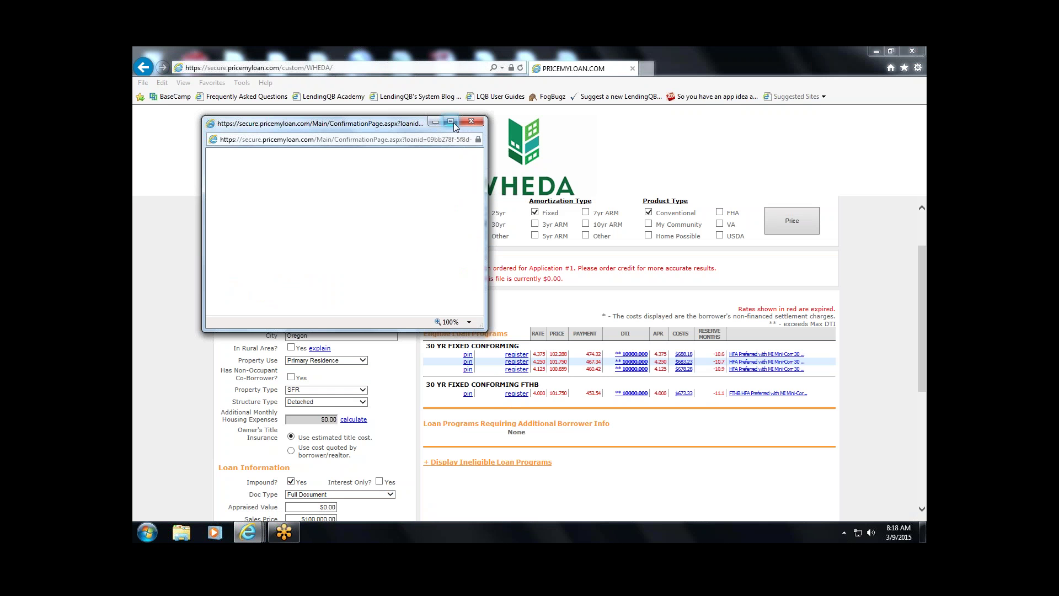
{"action": "left_click", "coordinate": [451, 121]}
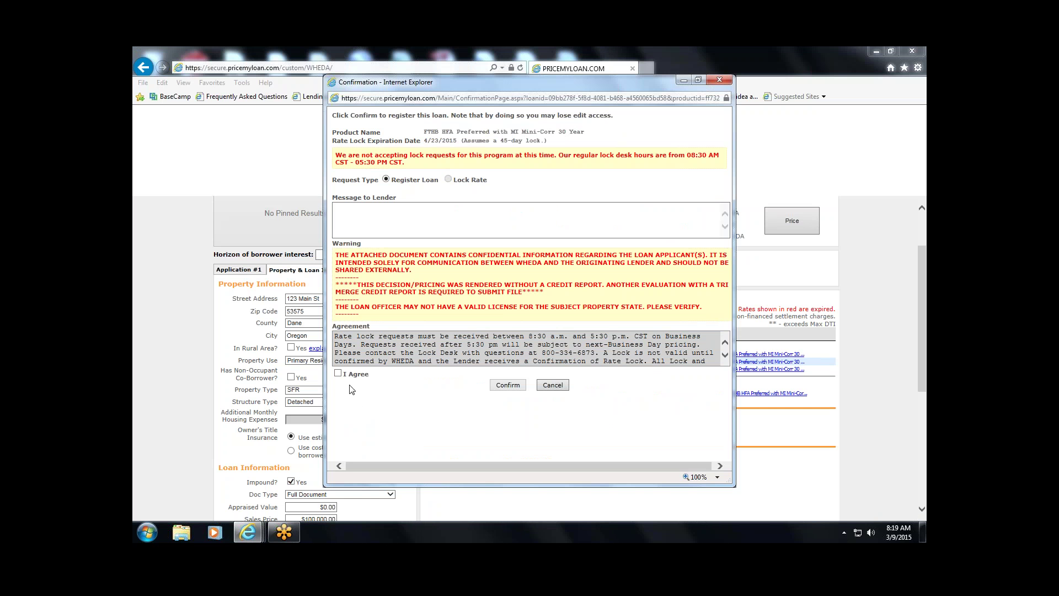
{"action": "left_click", "coordinate": [338, 373]}
{"action": "left_click", "coordinate": [511, 385]}
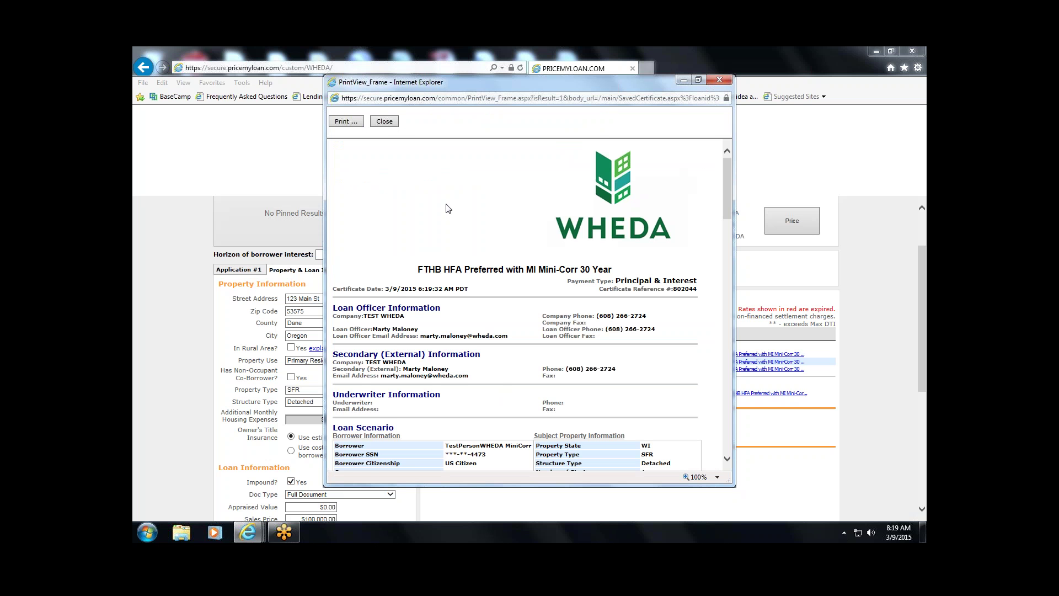
Review the certificate and close it to see the registered $95,000 loan in the pipeline
{"action": "scroll", "coordinate": [445, 205], "scroll_direction": "down", "scroll_amount": 5}
{"action": "scroll", "coordinate": [444, 205], "scroll_direction": "up", "scroll_amount": 5}
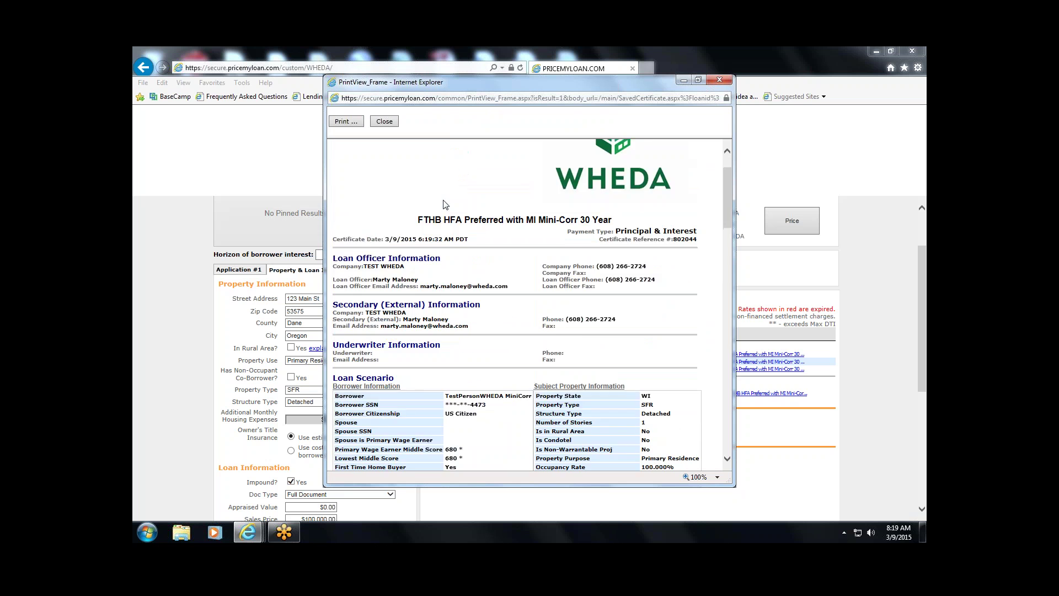
{"action": "left_click", "coordinate": [385, 122]}
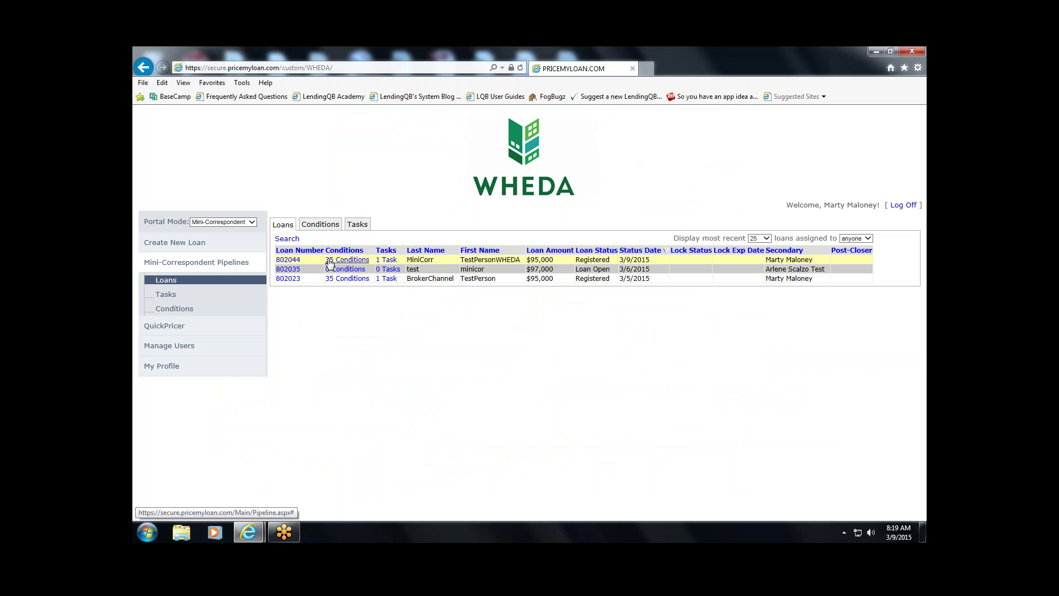
Open EDocs for the newly registered $95,000 loan from its loan-number link menu
{"action": "left_click", "coordinate": [296, 264]}
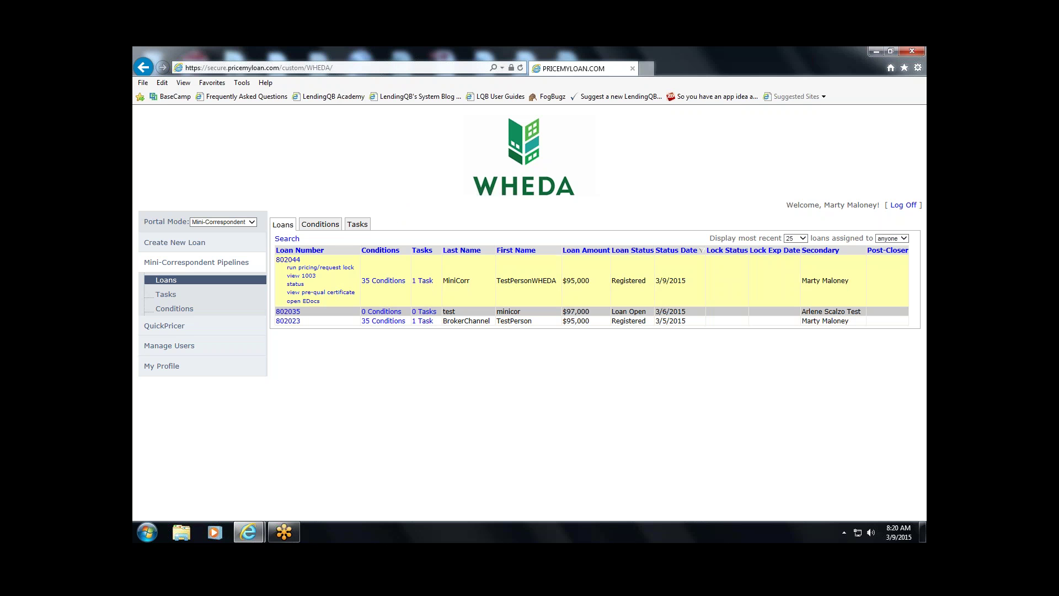
{"action": "left_click", "coordinate": [305, 302]}
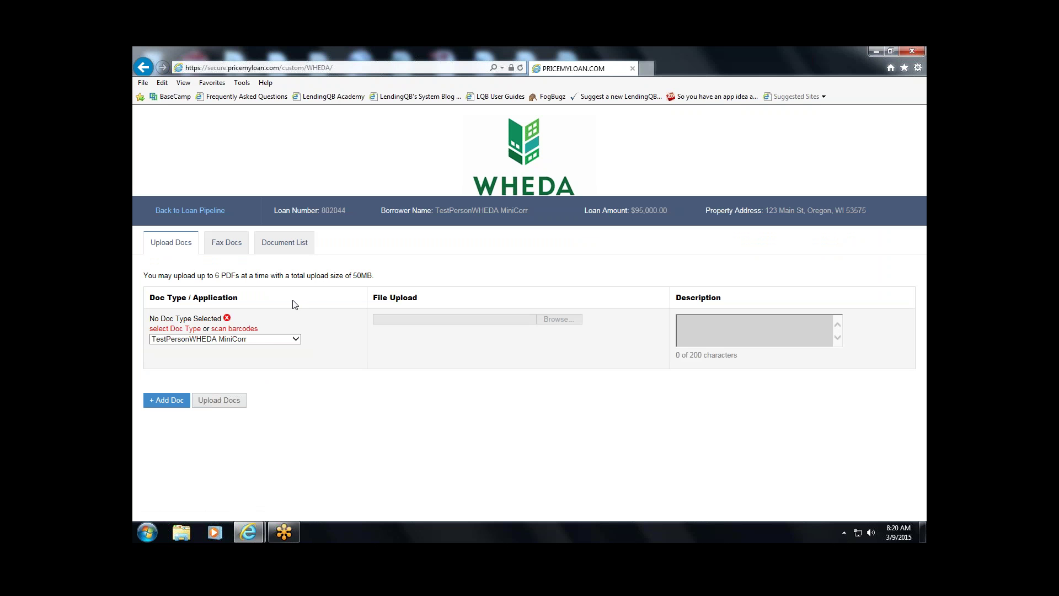
Set the upload row's document type to ASSETS
{"action": "left_click", "coordinate": [172, 331]}
{"action": "left_click", "coordinate": [172, 329]}
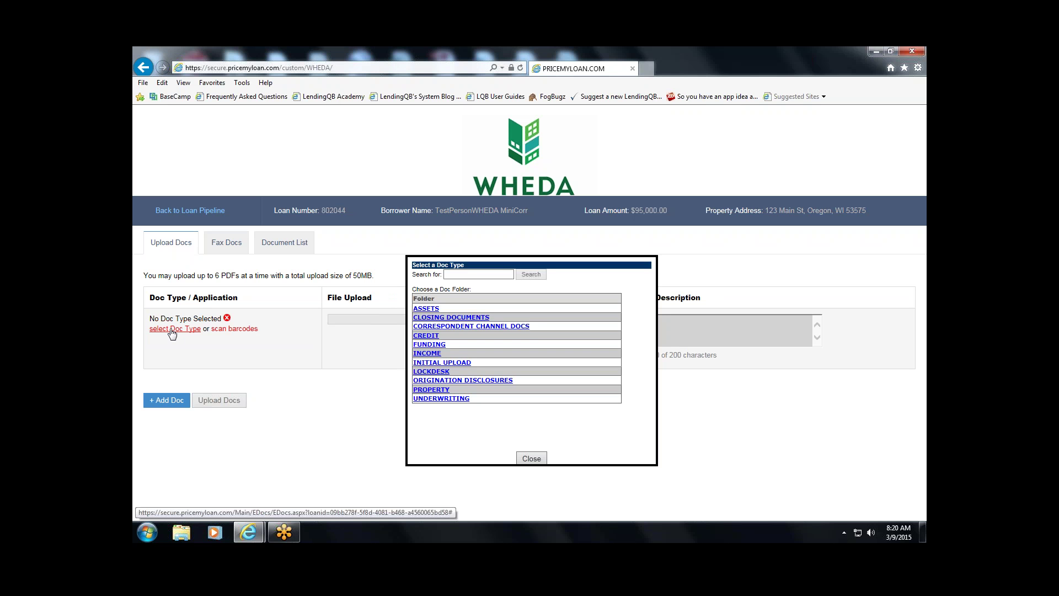
{"action": "left_click", "coordinate": [437, 311]}
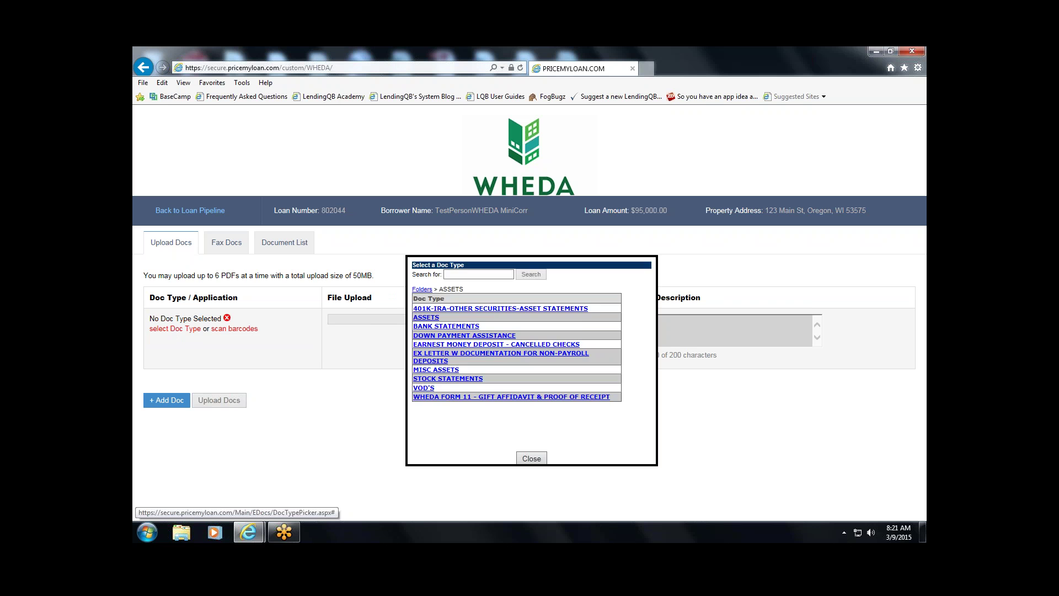
{"action": "left_click", "coordinate": [436, 323]}
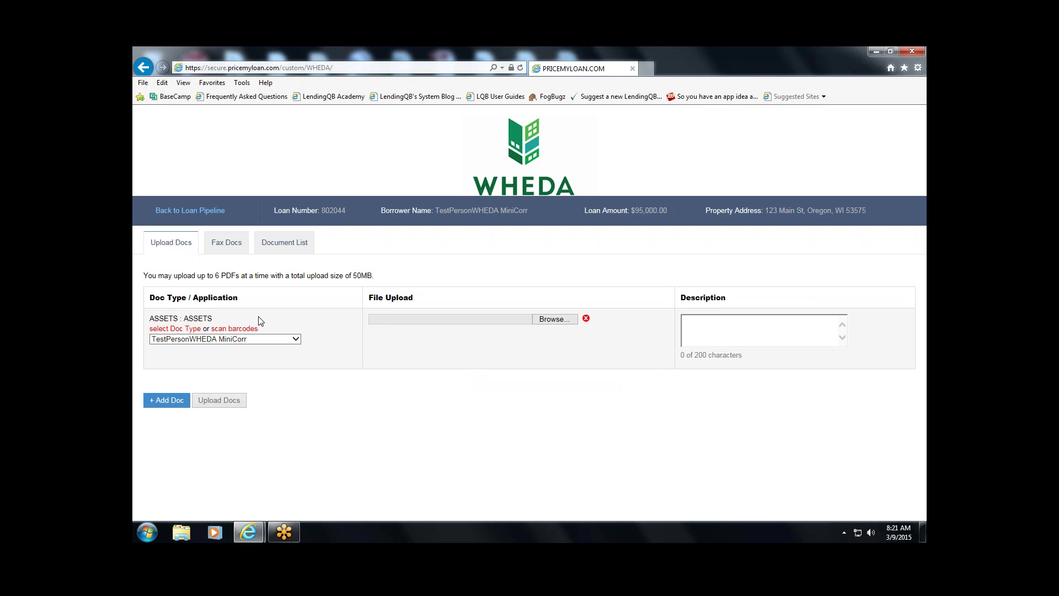
Switch the document type to CREDIT, then to INCOME : INCOME
{"action": "left_click", "coordinate": [171, 329]}
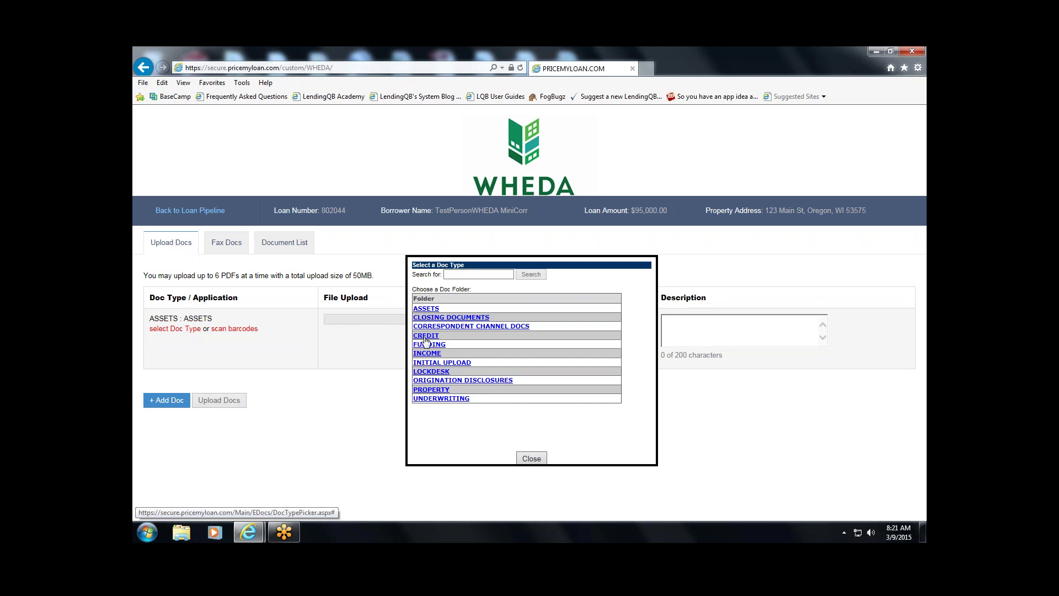
{"action": "left_click", "coordinate": [428, 344]}
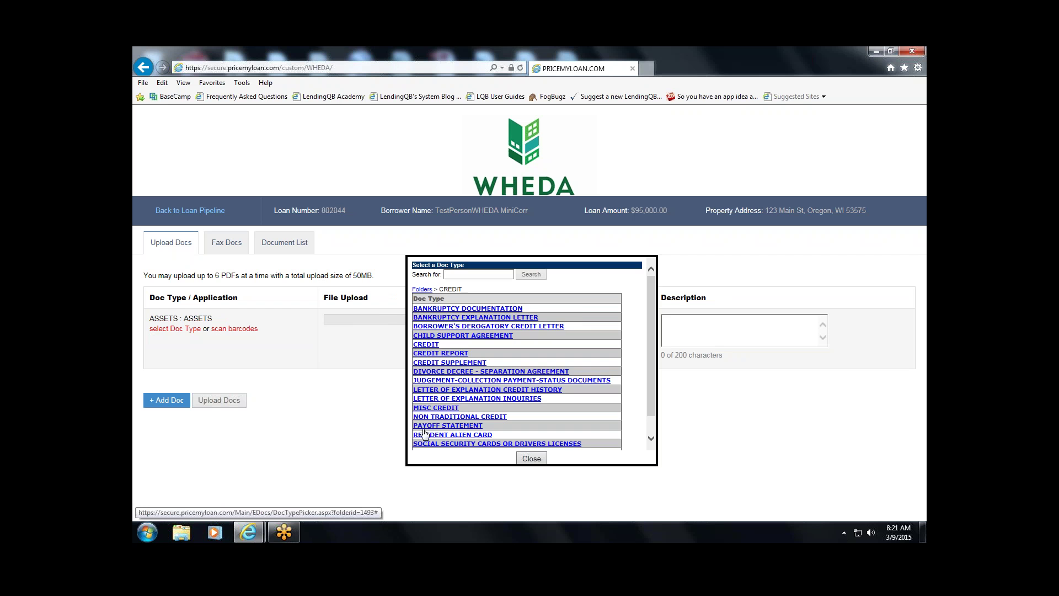
{"action": "left_click", "coordinate": [432, 346]}
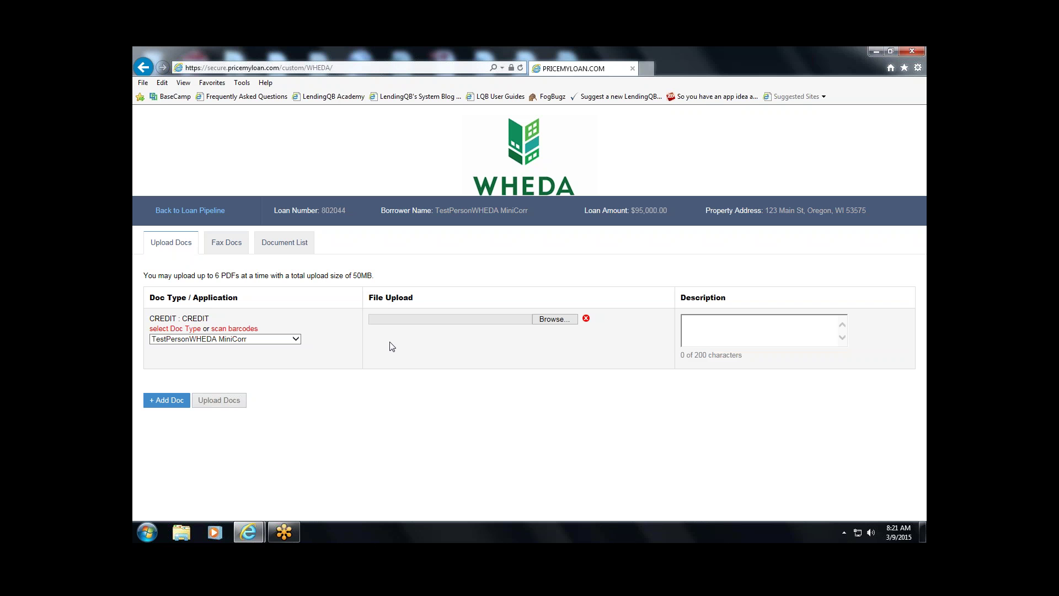
{"action": "left_click", "coordinate": [173, 329]}
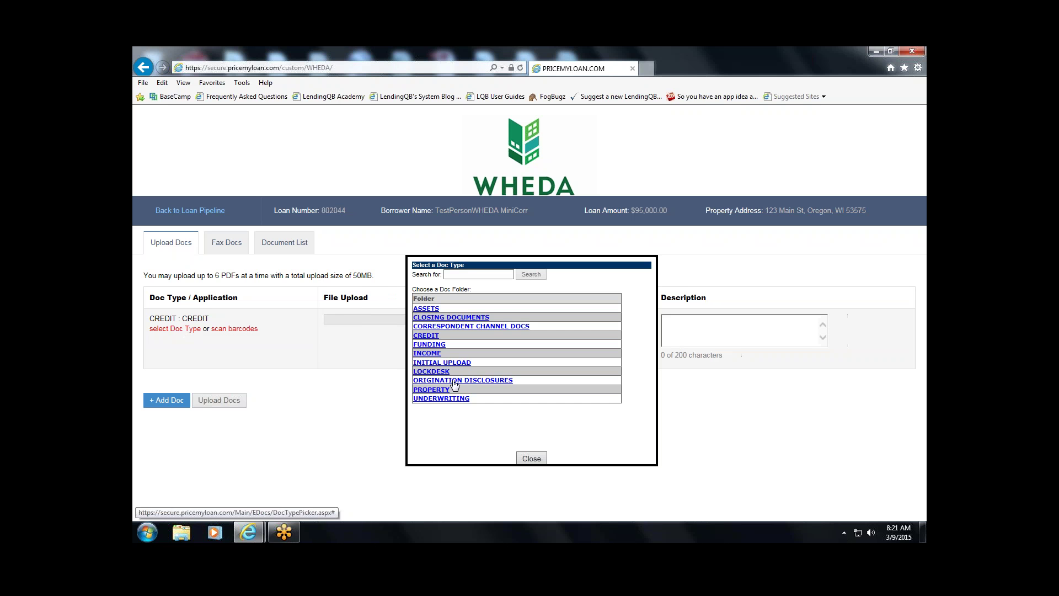
{"action": "left_click", "coordinate": [431, 354]}
{"action": "left_click", "coordinate": [433, 362]}
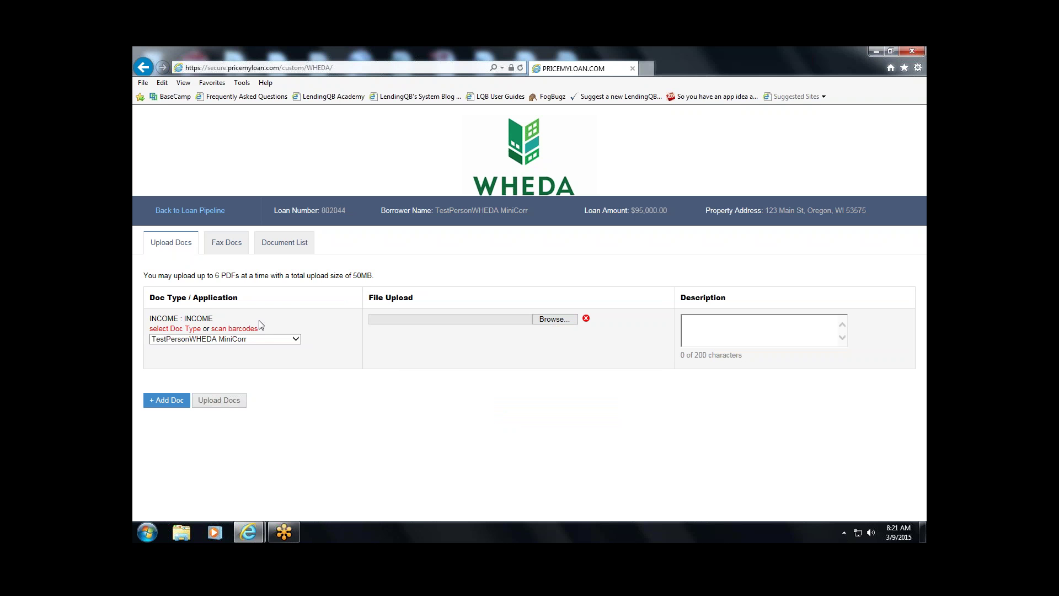
Highlight the PDF format and 50MB size limits in the upload note
{"action": "left_click_drag", "start_coordinate": [222, 276], "coordinate": [240, 278]}
{"action": "left_click", "coordinate": [219, 278]}
{"action": "left_click_drag", "start_coordinate": [353, 276], "coordinate": [376, 276]}
{"action": "left_click", "coordinate": [416, 274]}
Check the empty Document List, return to Upload Docs, then go back to the loan pipeline
{"action": "left_click", "coordinate": [298, 243]}
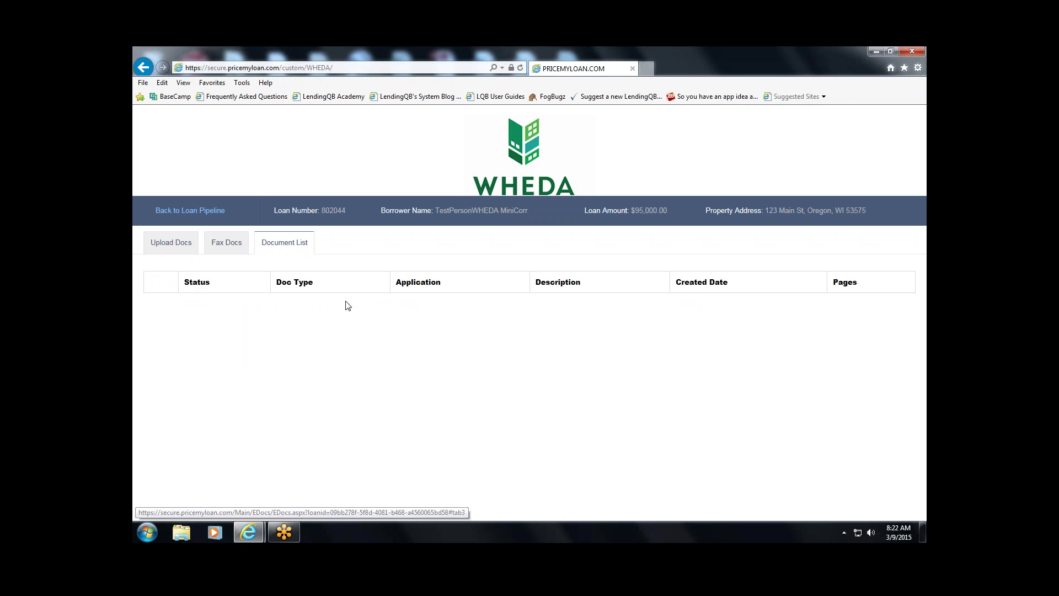
{"action": "left_click", "coordinate": [177, 247]}
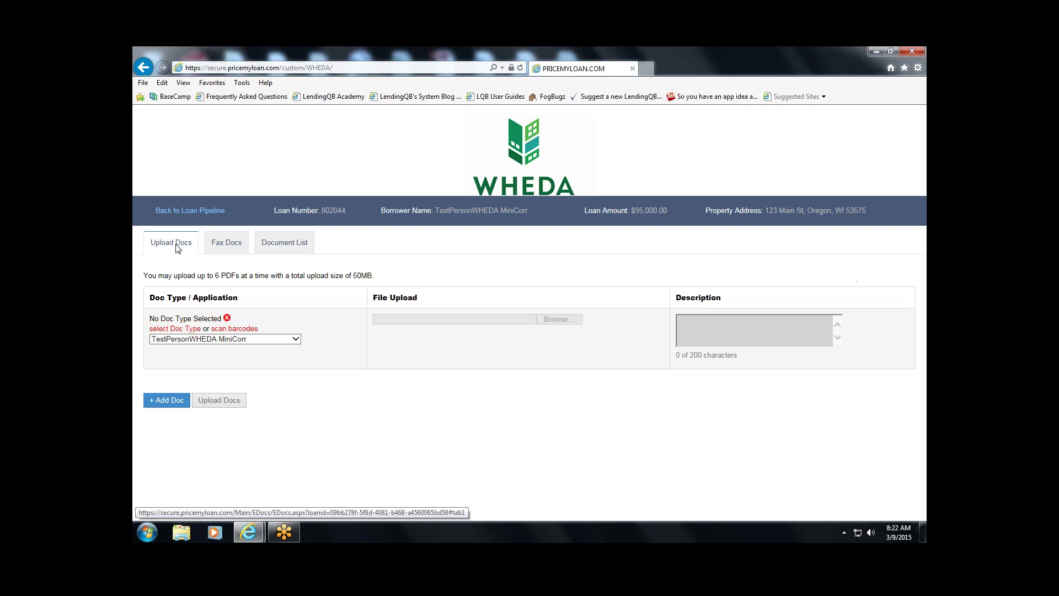
{"action": "left_click", "coordinate": [192, 215]}
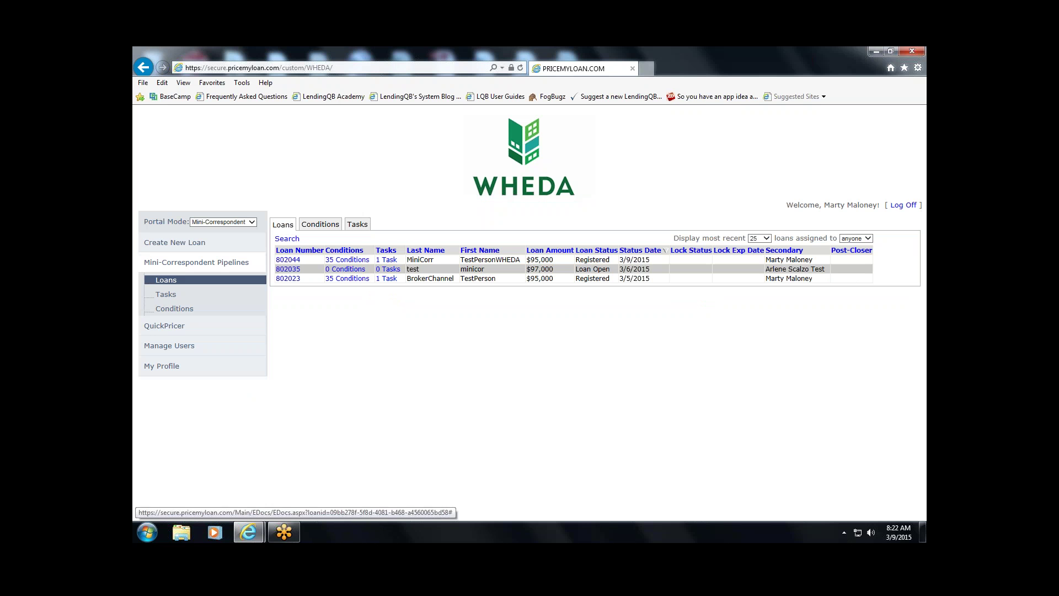
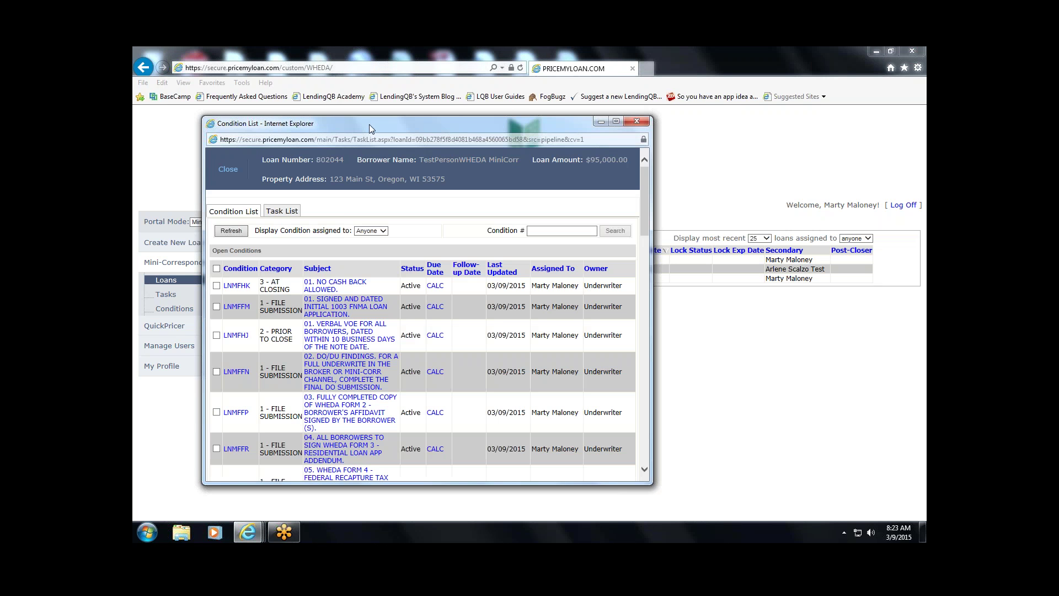
Move and enlarge loan 802044's Condition List, then scroll through its Active conditions
{"action": "left_click_drag", "start_coordinate": [367, 124], "coordinate": [302, 60]}
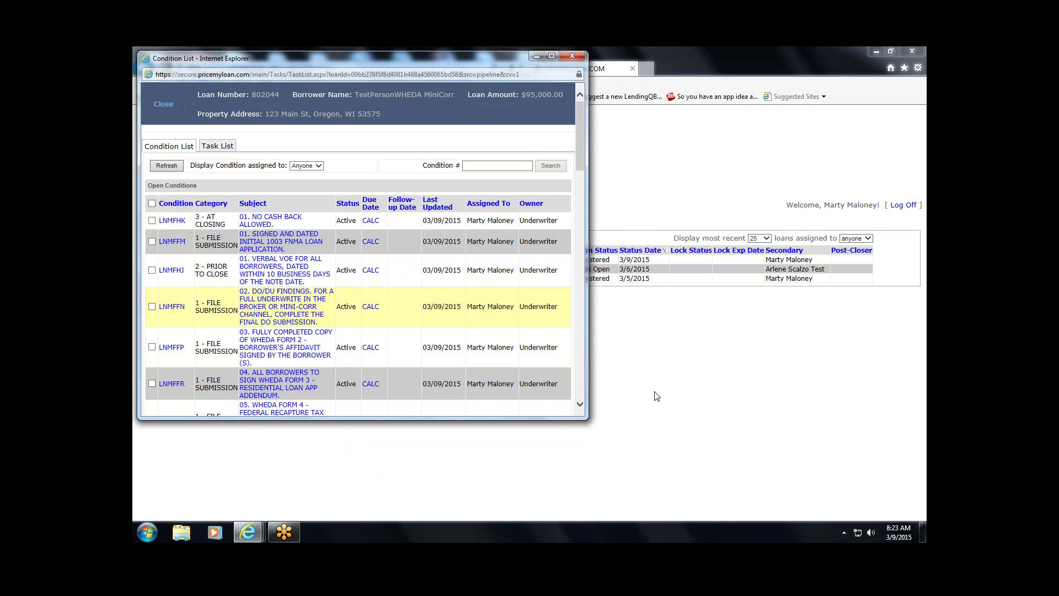
{"action": "left_click_drag", "start_coordinate": [587, 419], "coordinate": [921, 513]}
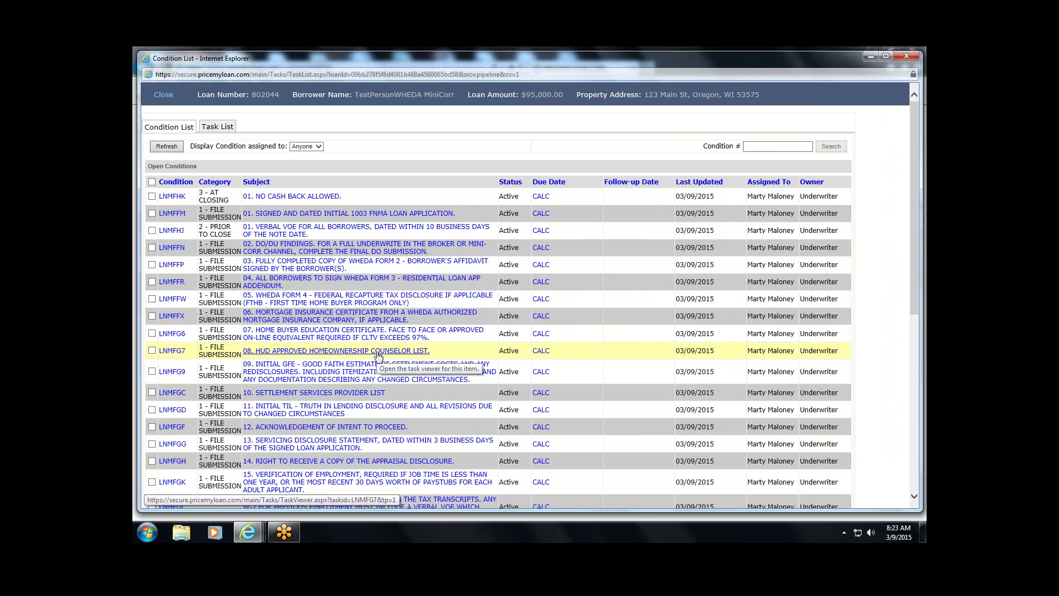
{"action": "scroll", "coordinate": [375, 369], "scroll_direction": "down", "scroll_amount": 1}
{"action": "scroll", "coordinate": [375, 369], "scroll_direction": "up", "scroll_amount": 1}
{"action": "scroll", "coordinate": [557, 387], "scroll_direction": "up", "scroll_amount": 1}
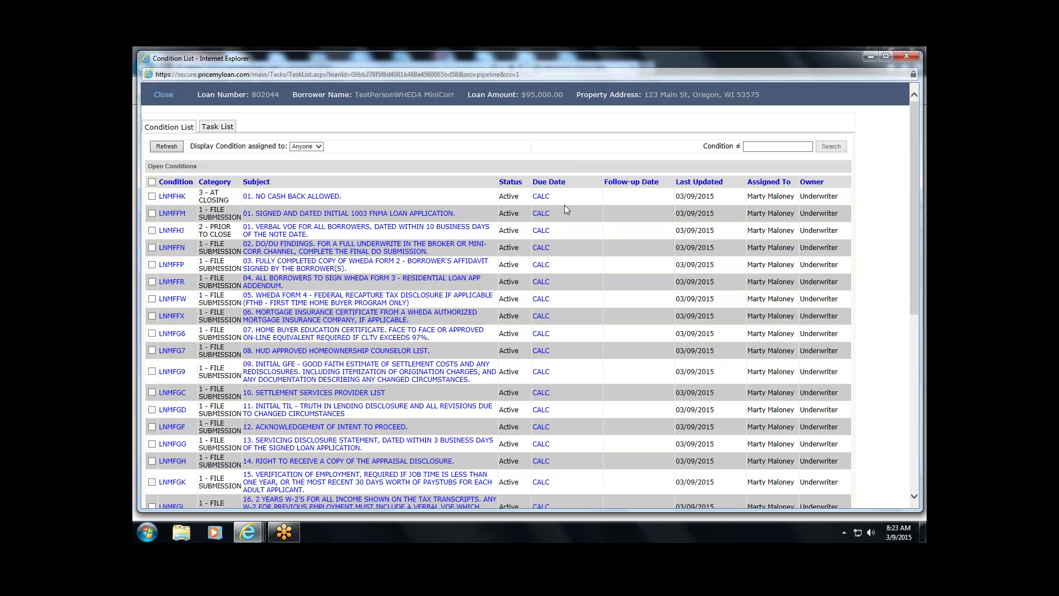
{"action": "scroll", "coordinate": [349, 422], "scroll_direction": "down", "scroll_amount": 3}
{"action": "scroll", "coordinate": [349, 422], "scroll_direction": "down", "scroll_amount": 3}
{"action": "scroll", "coordinate": [349, 422], "scroll_direction": "up", "scroll_amount": 6}
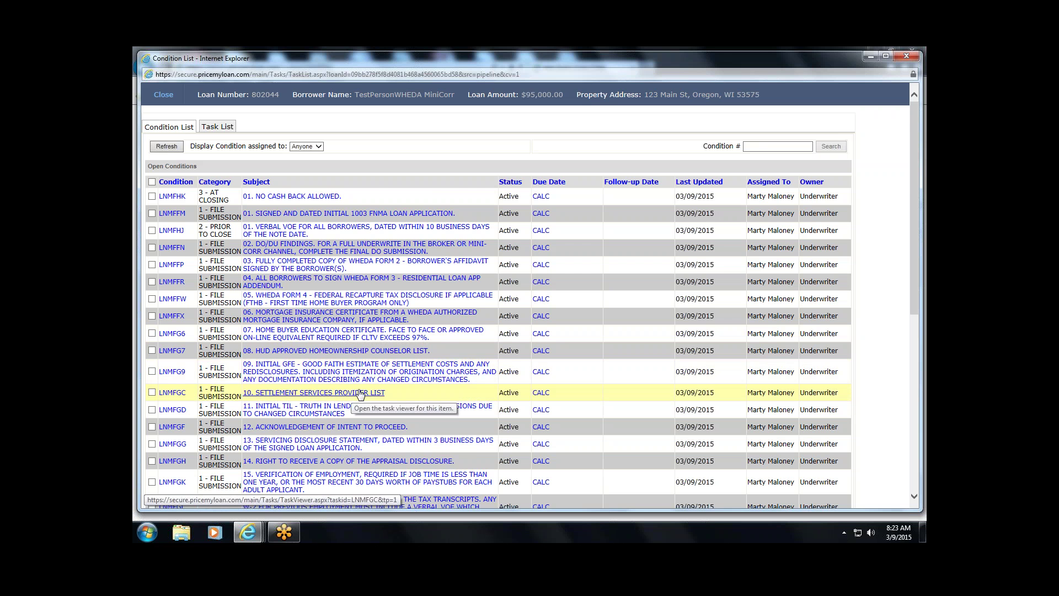
{"action": "scroll", "coordinate": [359, 393], "scroll_direction": "down", "scroll_amount": 4}
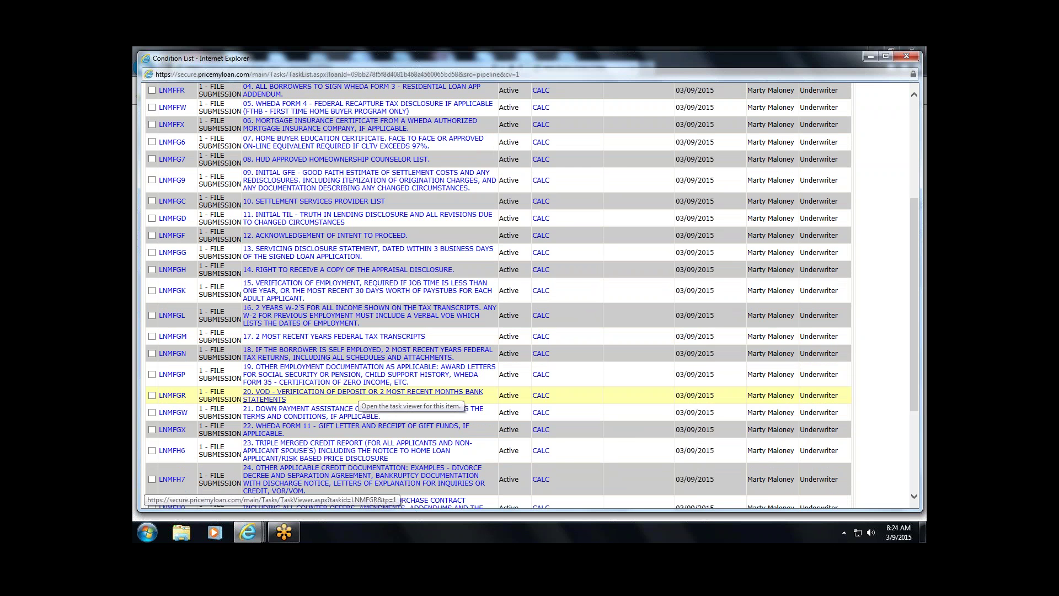
{"action": "scroll", "coordinate": [359, 396], "scroll_direction": "up", "scroll_amount": 4}
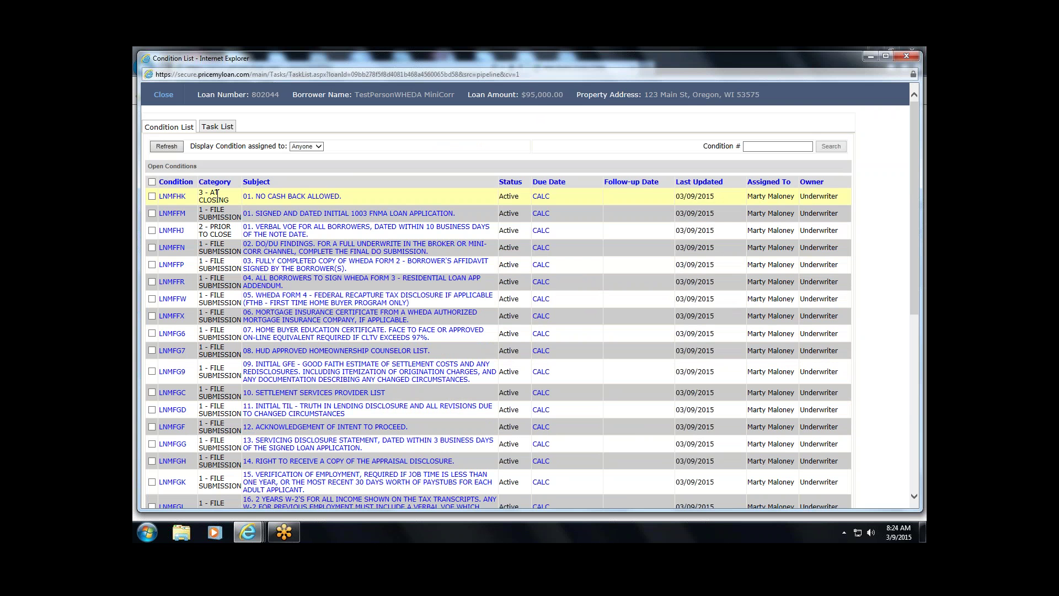
Close the Condition List and show loan 802044's single task, LNMFFH
{"action": "left_click", "coordinate": [164, 96]}
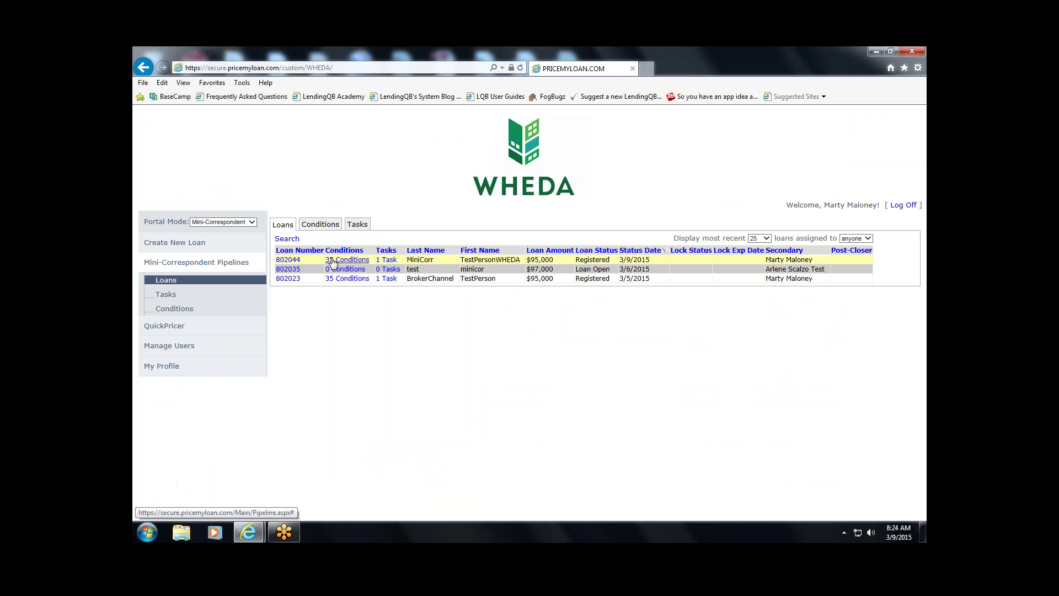
{"action": "left_click", "coordinate": [391, 262]}
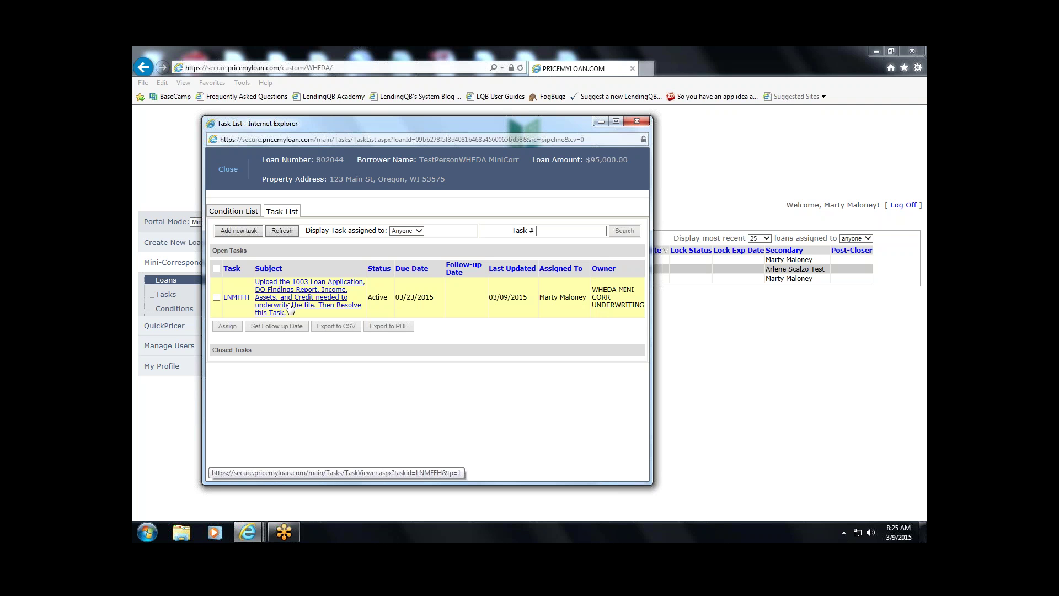
View task LNMFFH's details, highlight its Task Owner, then close the viewer with Alt+F4
{"action": "left_click", "coordinate": [289, 308]}
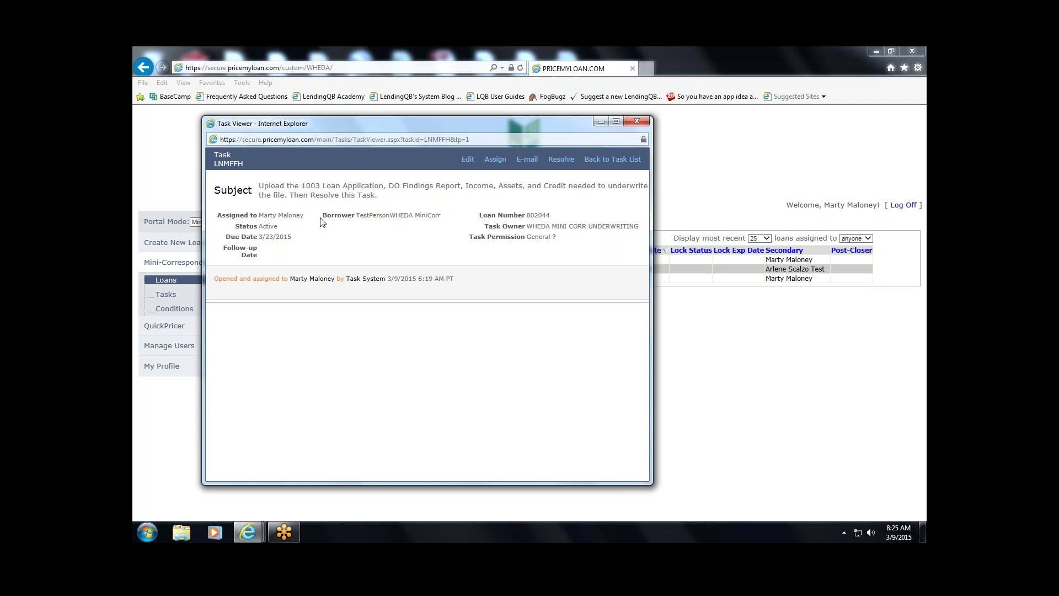
{"action": "left_click_drag", "start_coordinate": [527, 228], "coordinate": [624, 229]}
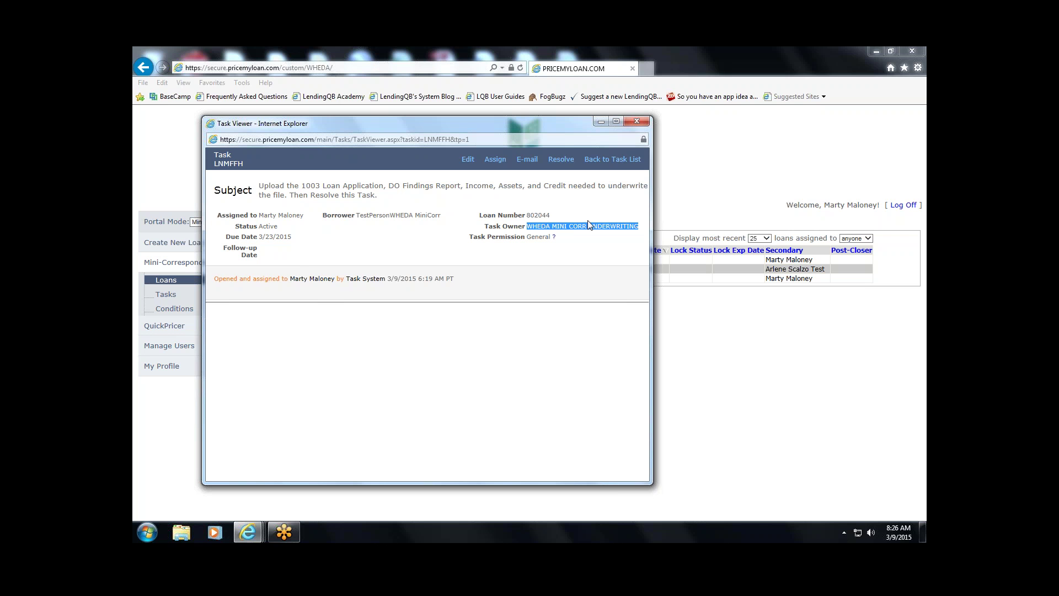
{"action": "key", "text": "alt+F4"}
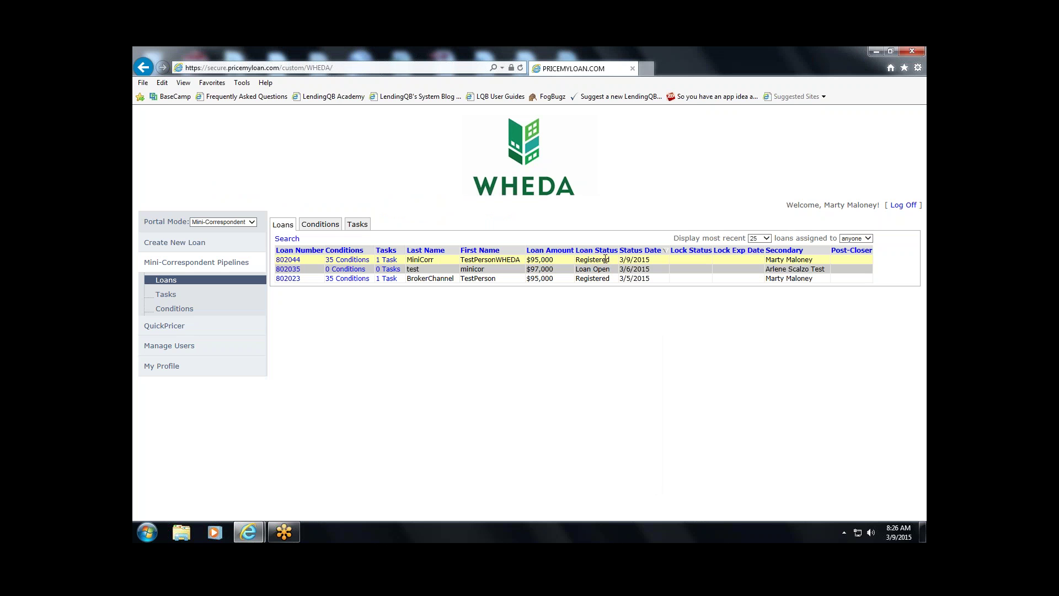
Highlight loan 802044's Registered status and expand its row's action menu
{"action": "left_click_drag", "start_coordinate": [610, 259], "coordinate": [575, 259]}
{"action": "left_click", "coordinate": [338, 269]}
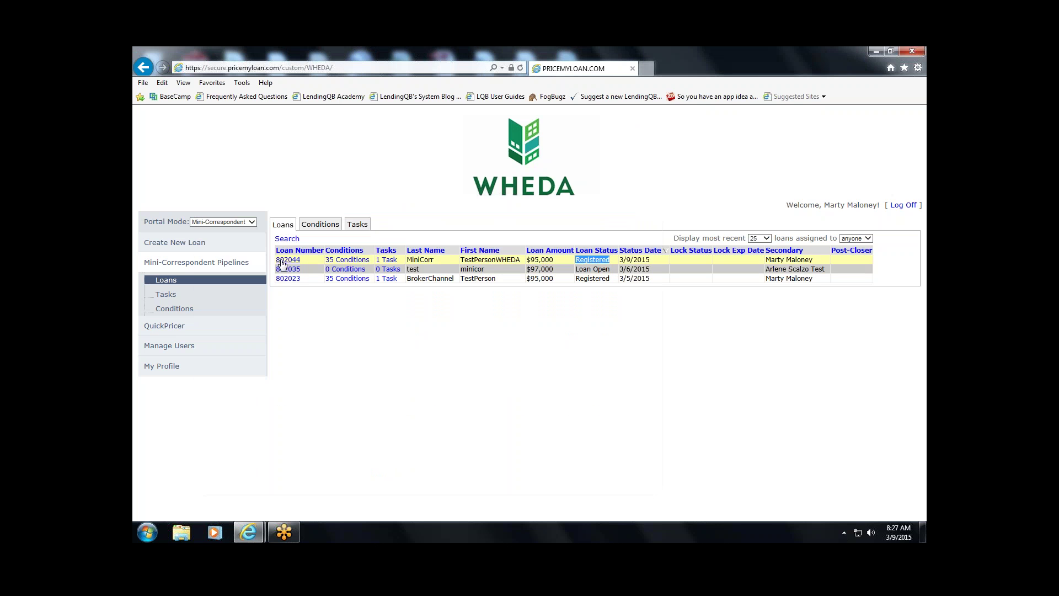
{"action": "mouse_move", "coordinate": [291, 276]}
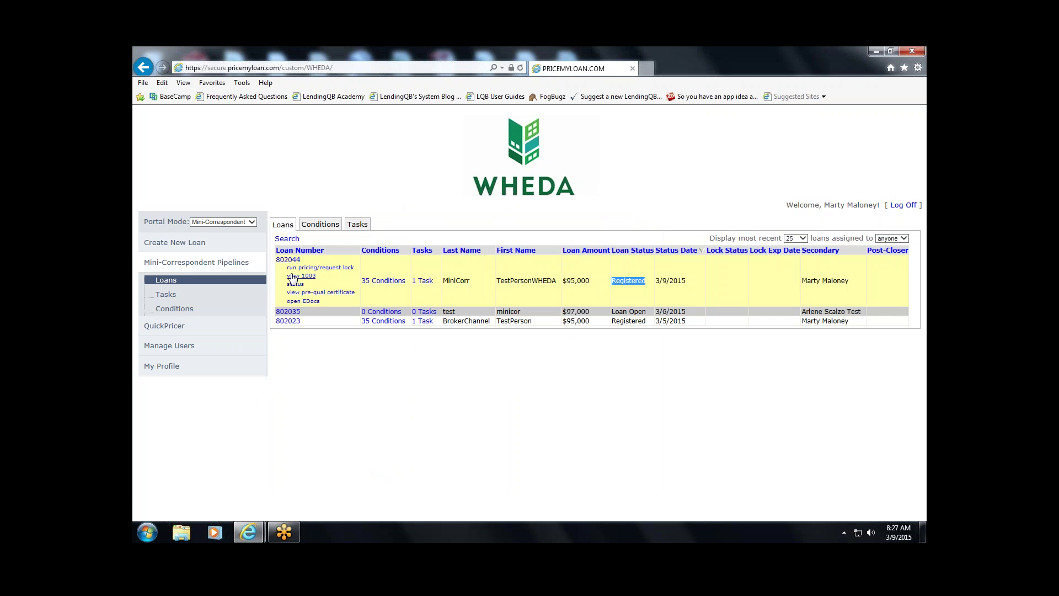
{"action": "left_click", "coordinate": [302, 300]}
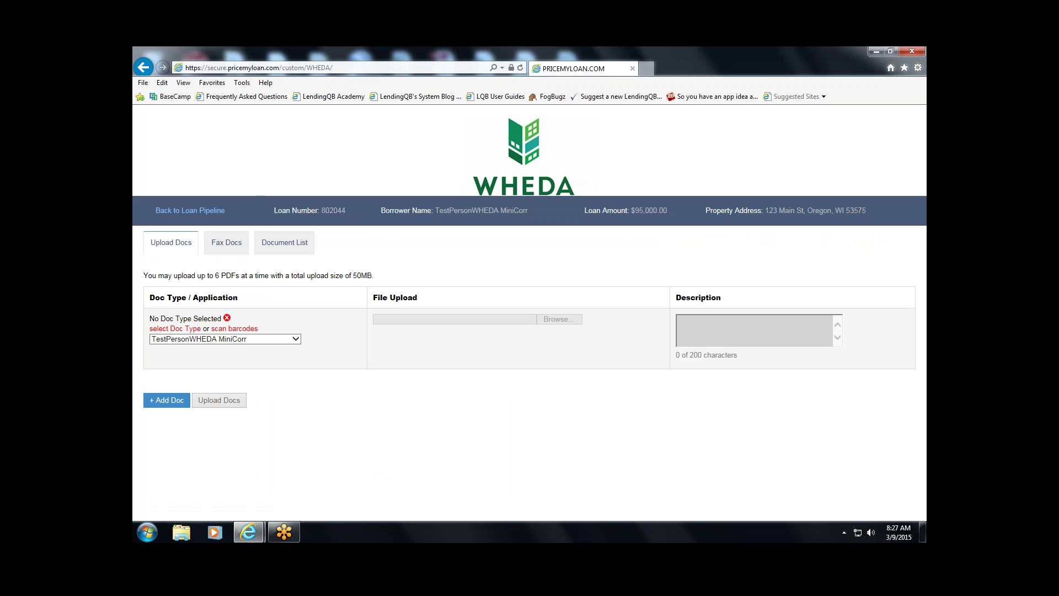
{"action": "left_click", "coordinate": [280, 246]}
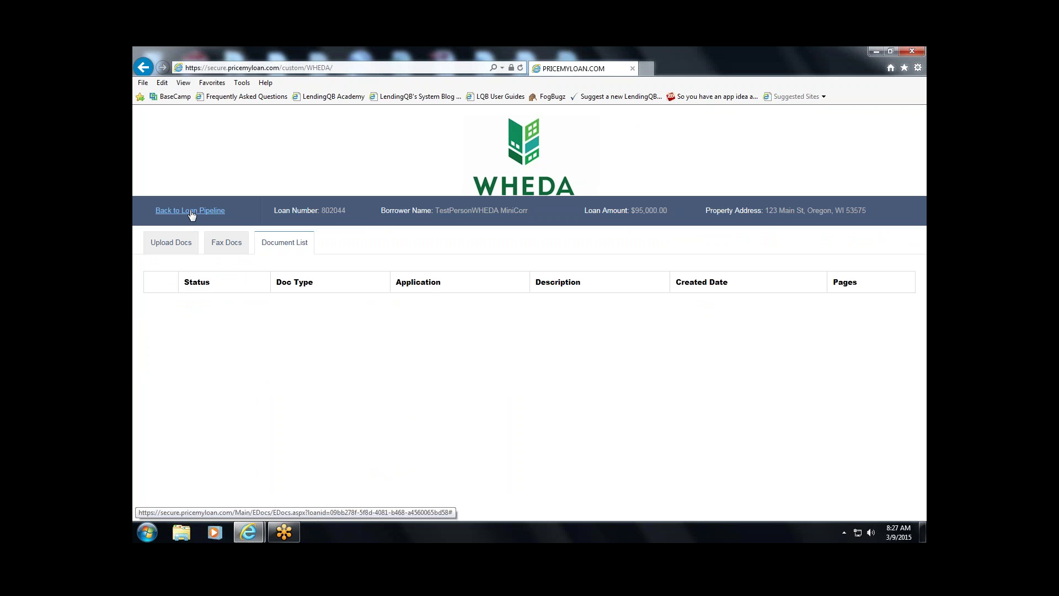
{"action": "left_click", "coordinate": [192, 215]}
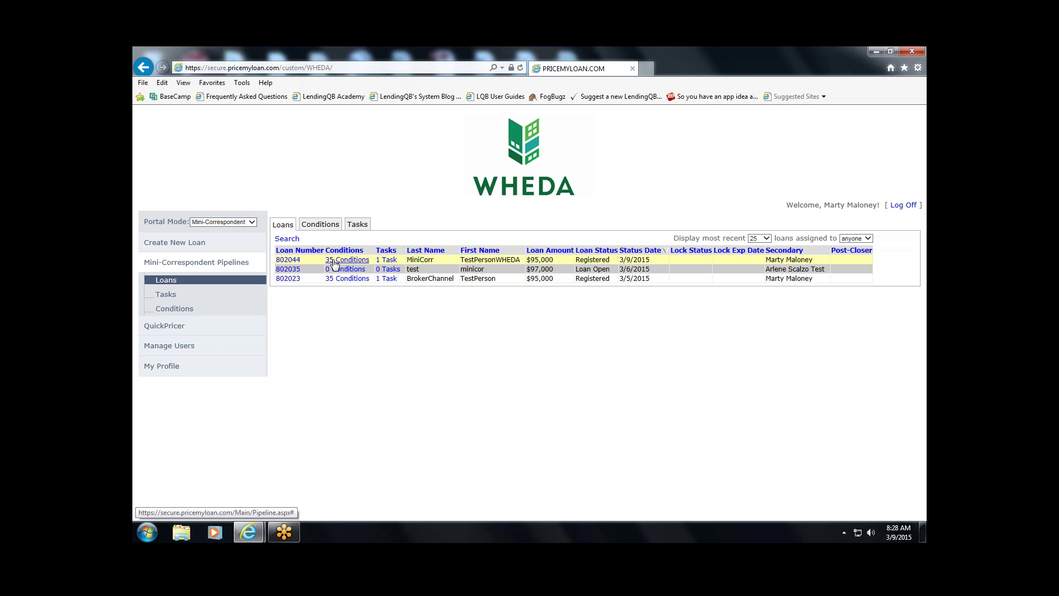
{"action": "left_click", "coordinate": [334, 261]}
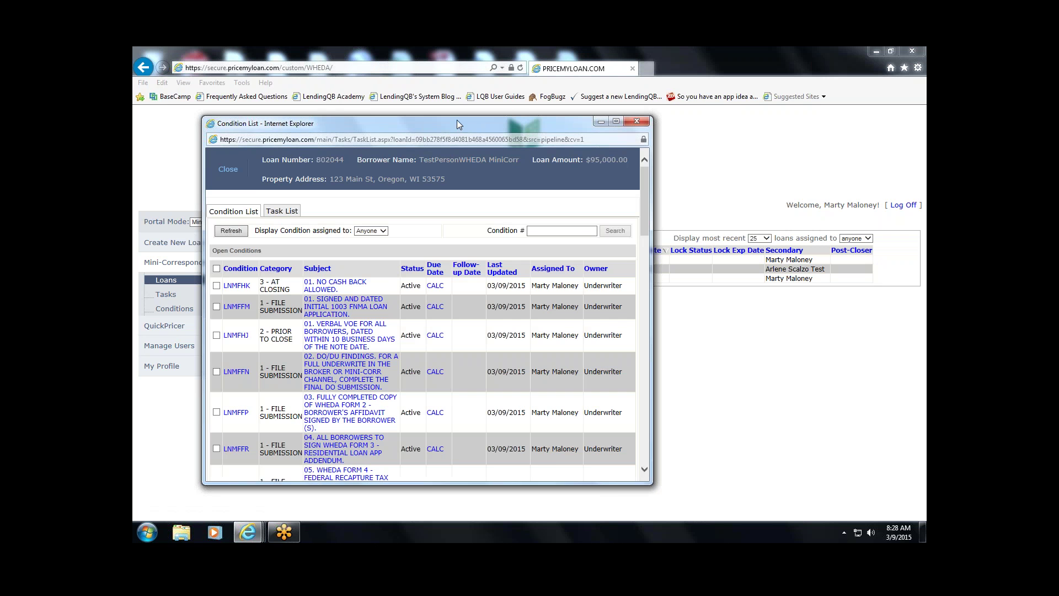
{"action": "left_click_drag", "start_coordinate": [454, 119], "coordinate": [388, 56]}
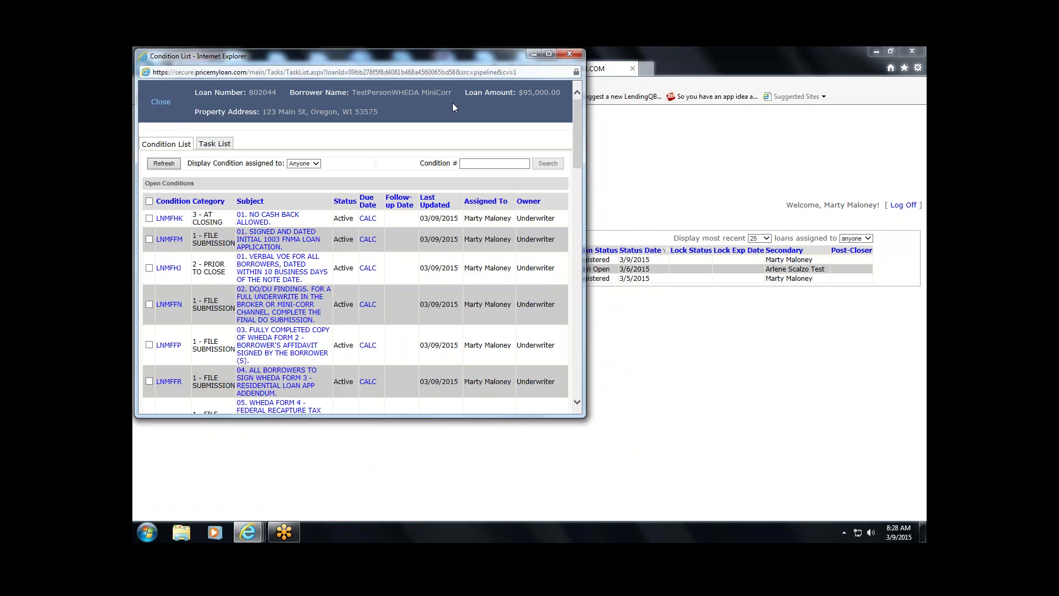
{"action": "scroll", "coordinate": [581, 413], "scroll_direction": "down", "scroll_amount": 1}
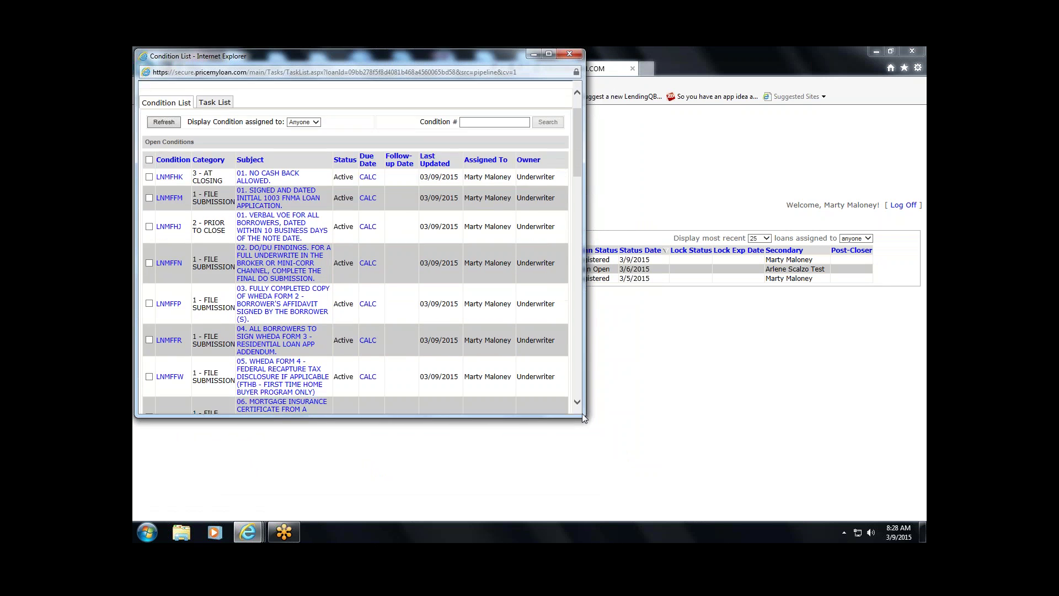
{"action": "left_click_drag", "start_coordinate": [581, 412], "coordinate": [708, 497]}
{"action": "scroll", "coordinate": [467, 368], "scroll_direction": "up", "scroll_amount": 1}
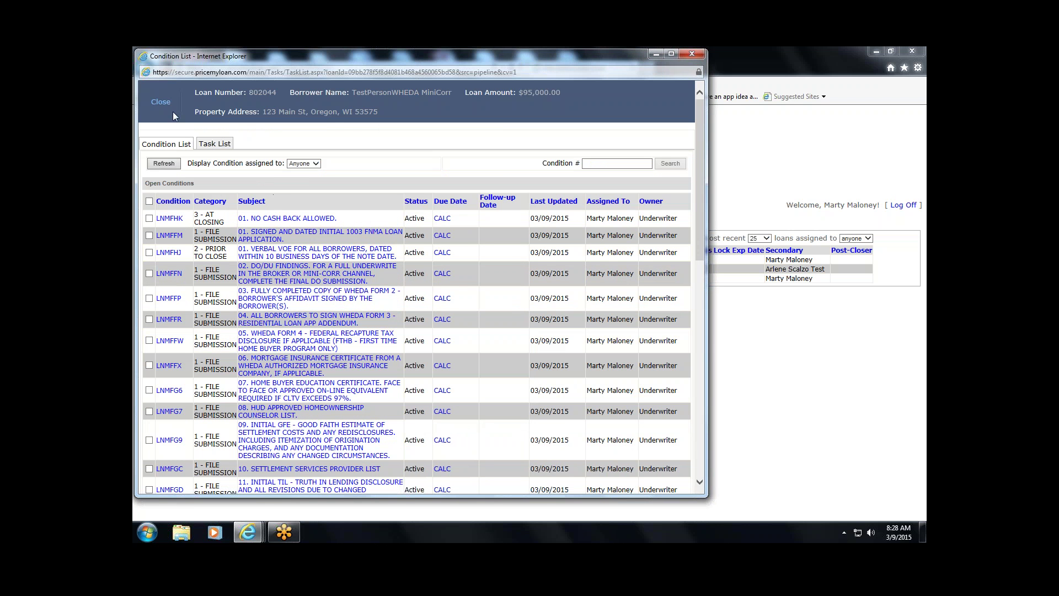
{"action": "left_click", "coordinate": [161, 102]}
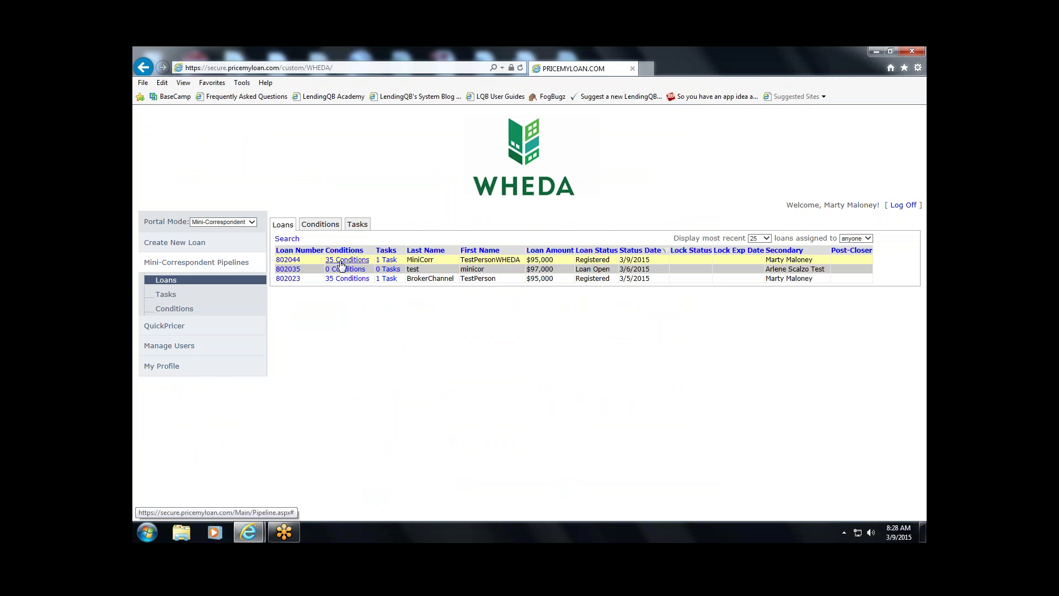
{"action": "left_click", "coordinate": [287, 260]}
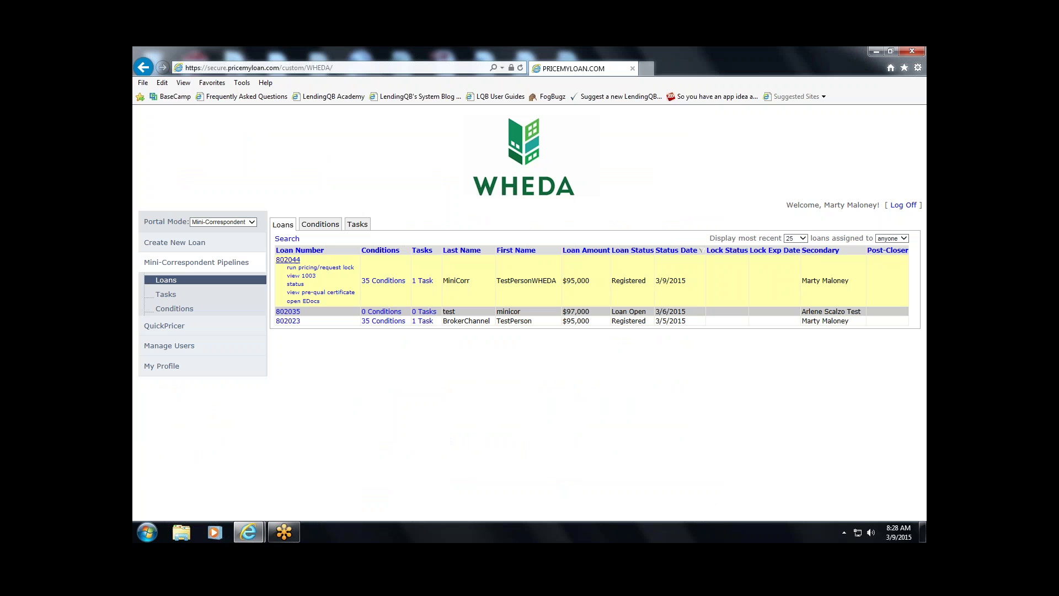
{"action": "left_click", "coordinate": [301, 268]}
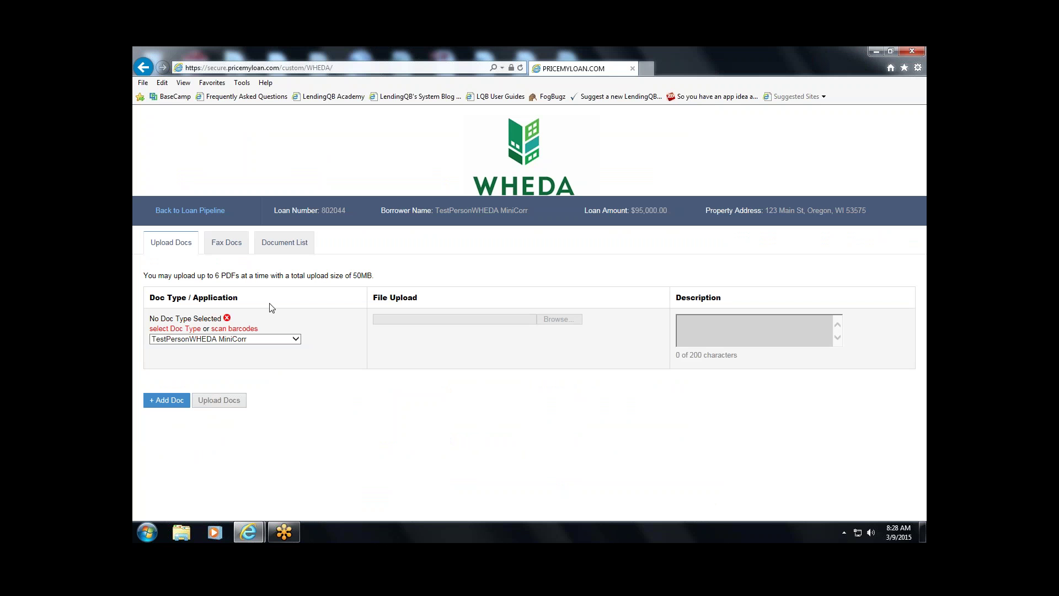
{"action": "left_click", "coordinate": [187, 331]}
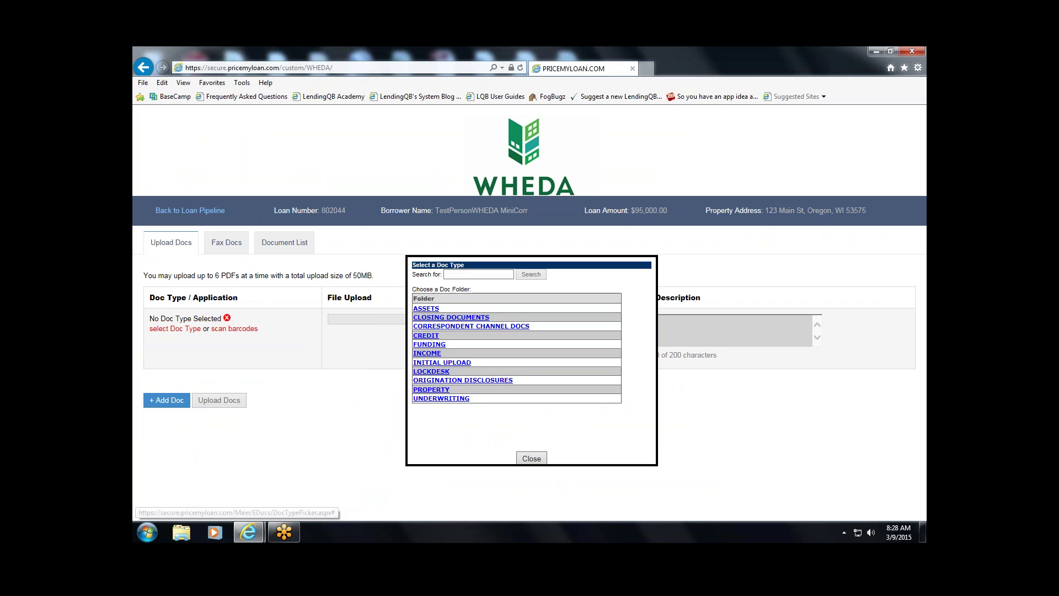
{"action": "left_click", "coordinate": [444, 390]}
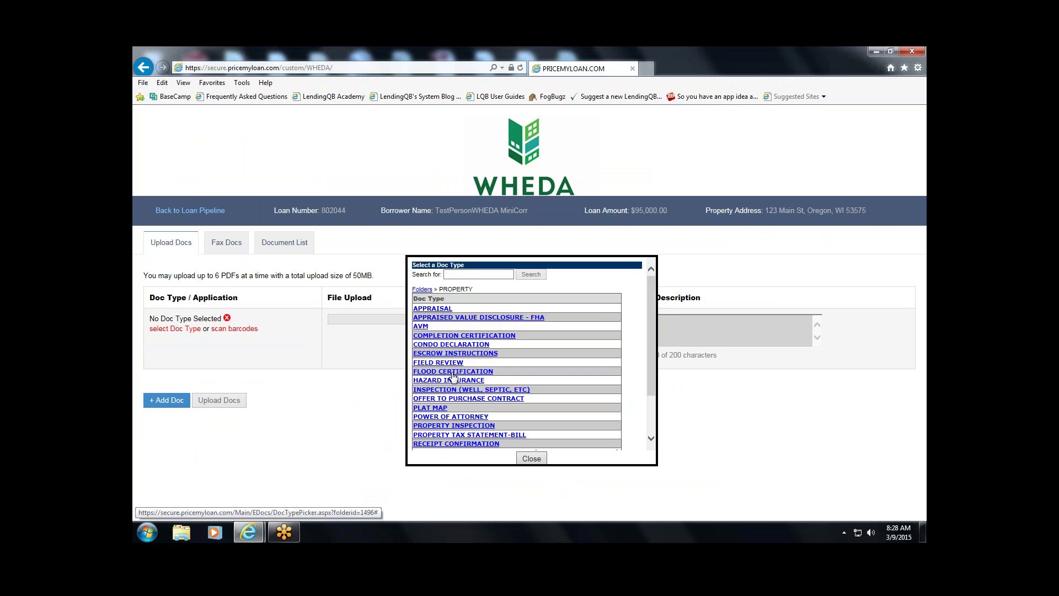
{"action": "left_click", "coordinate": [448, 402]}
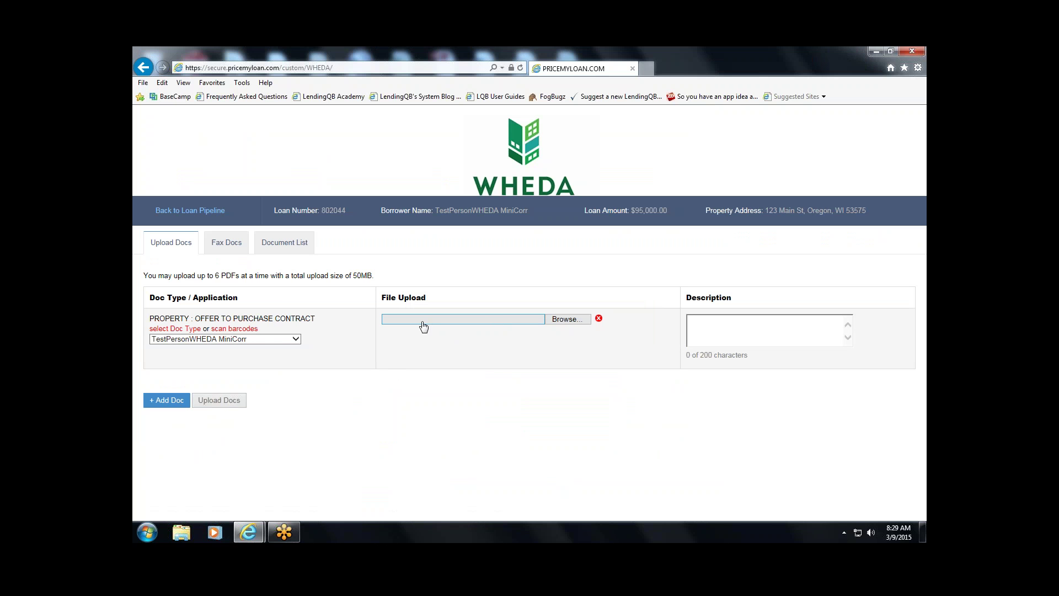
Return to the loan pipeline and highlight the first loan's Registered status
{"action": "left_click", "coordinate": [208, 212]}
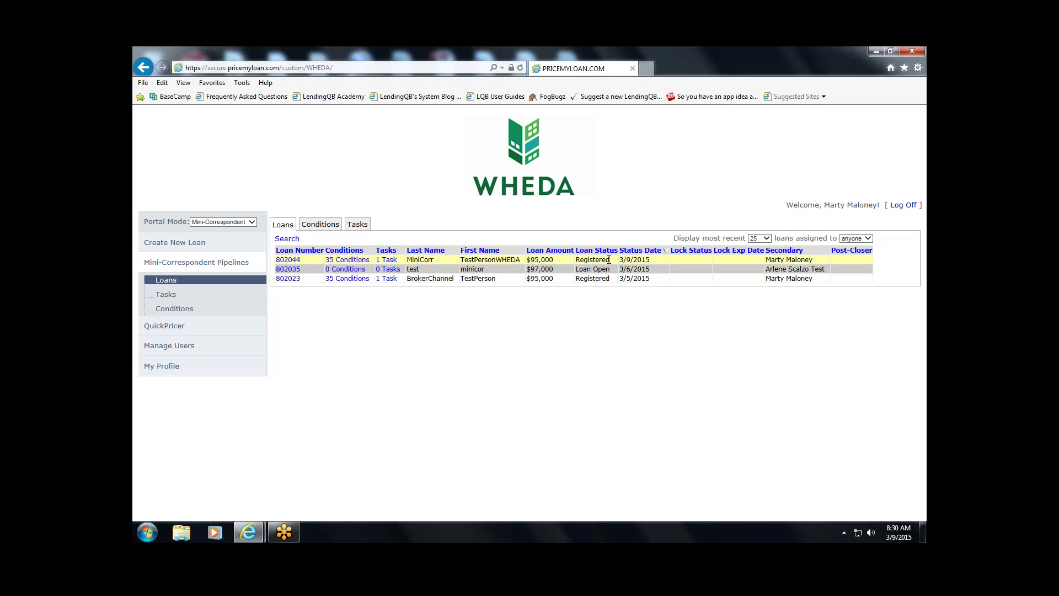
{"action": "left_click_drag", "start_coordinate": [609, 259], "coordinate": [575, 260]}
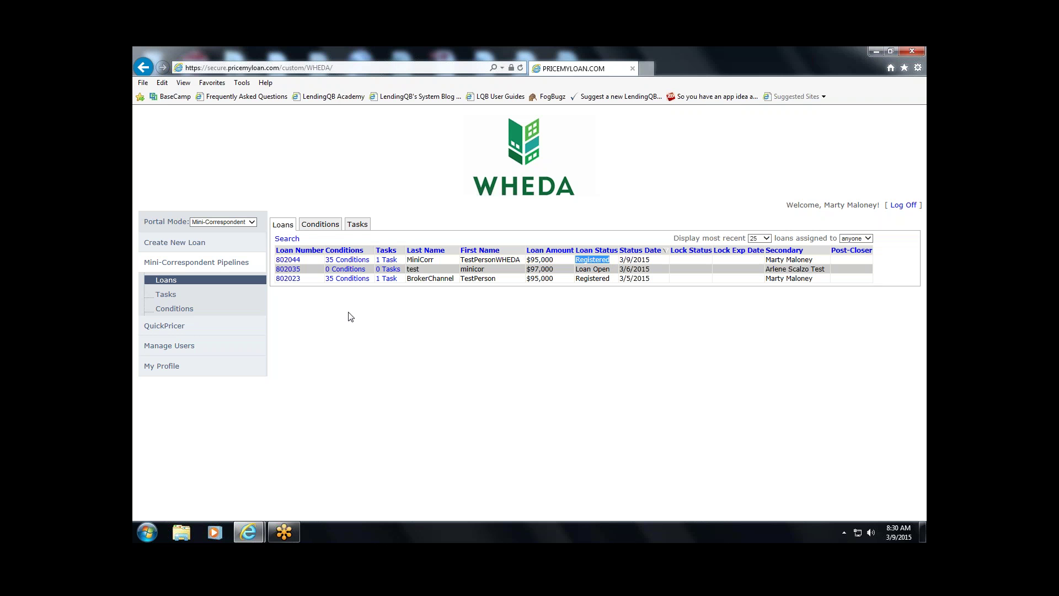
{"action": "left_click", "coordinate": [297, 264]}
{"action": "left_click", "coordinate": [290, 305]}
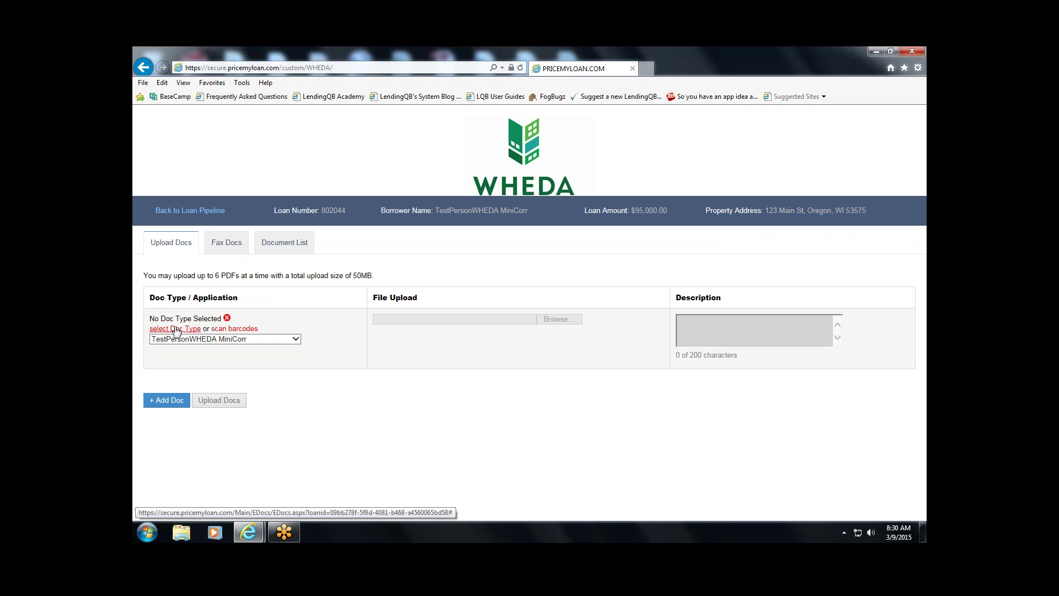
{"action": "left_click", "coordinate": [175, 328]}
{"action": "left_click", "coordinate": [449, 319]}
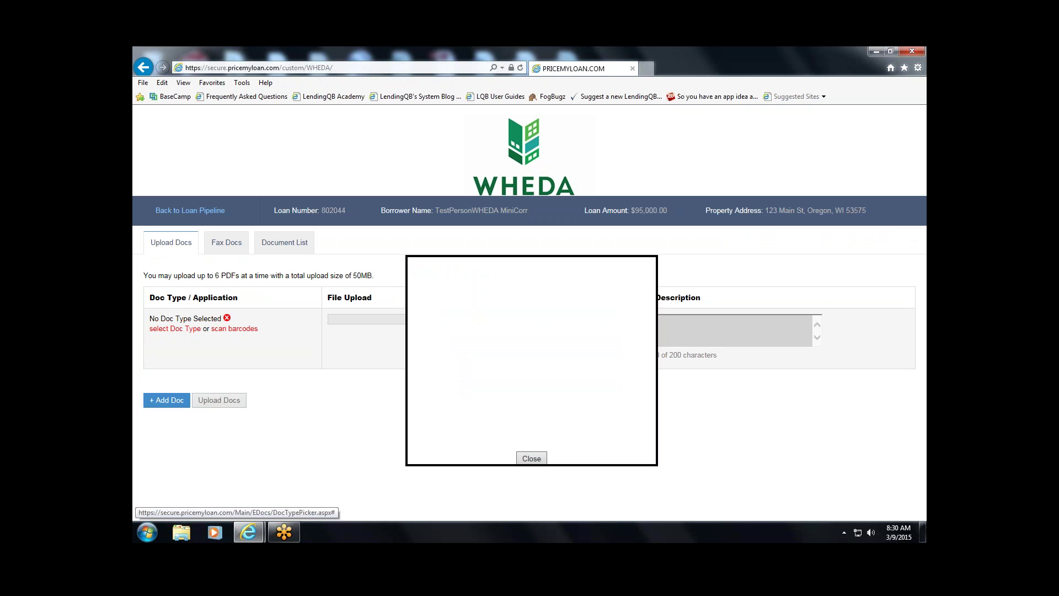
{"action": "left_click", "coordinate": [447, 309]}
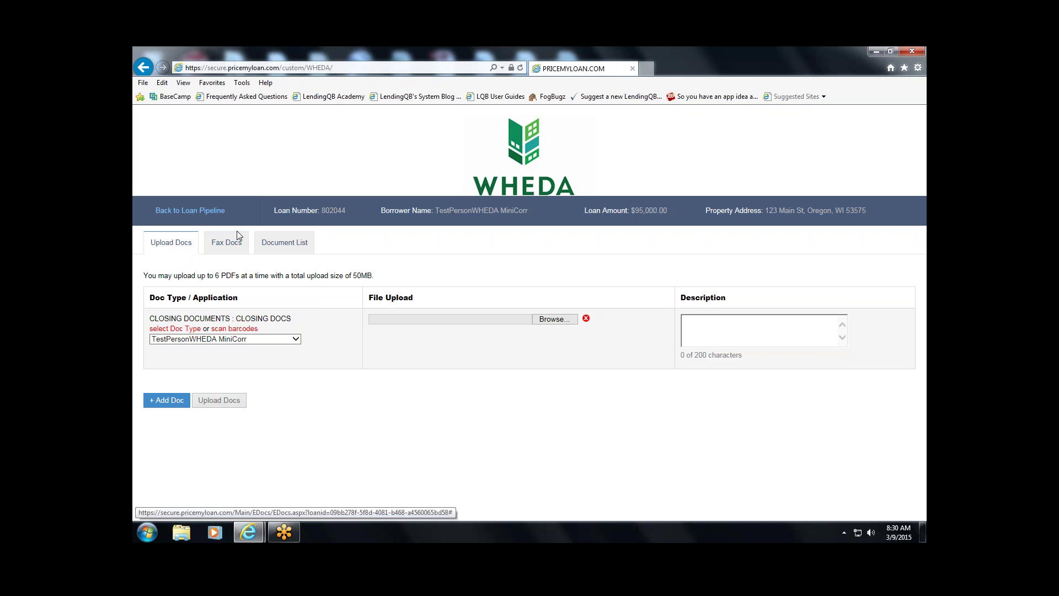
{"action": "left_click", "coordinate": [191, 210]}
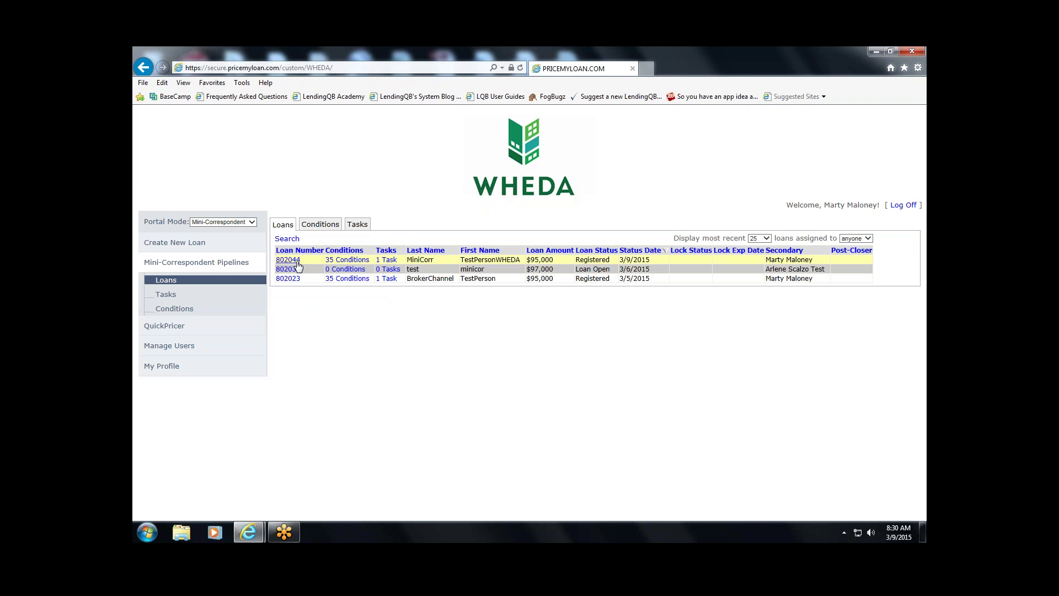